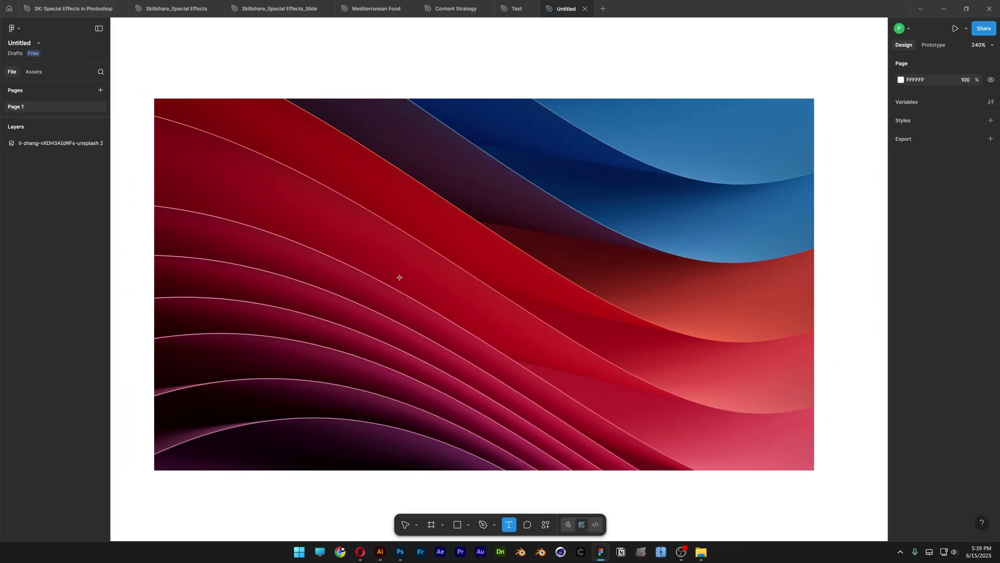
Step: Type 'Glass' at the image centre, fill it white (FFFFFF), and wrap it in an auto-layout frame
click(328, 68)
text(Glass)
key(Escape)
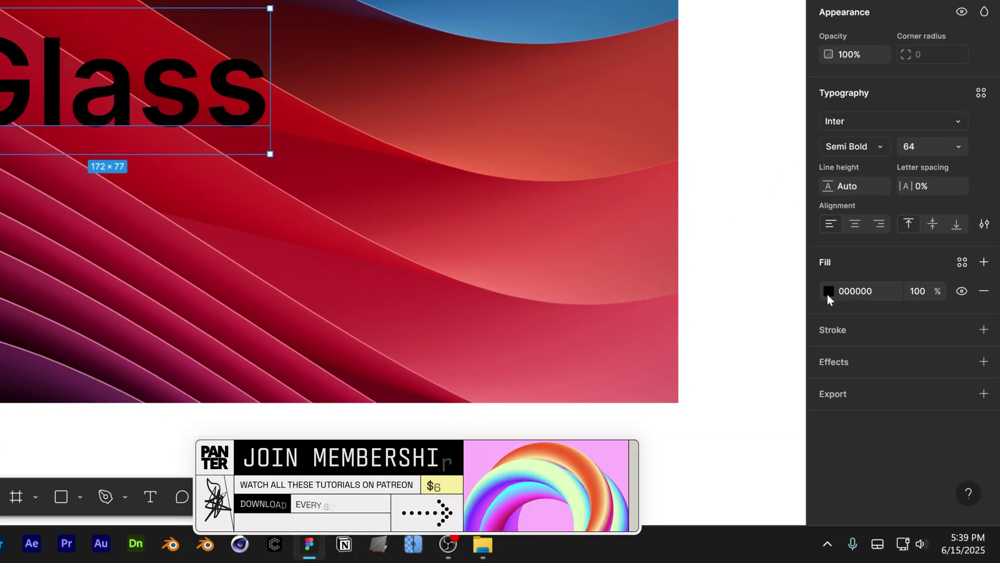
click(901, 405)
drag(833, 387, 793, 358)
drag(640, 208, 602, 177)
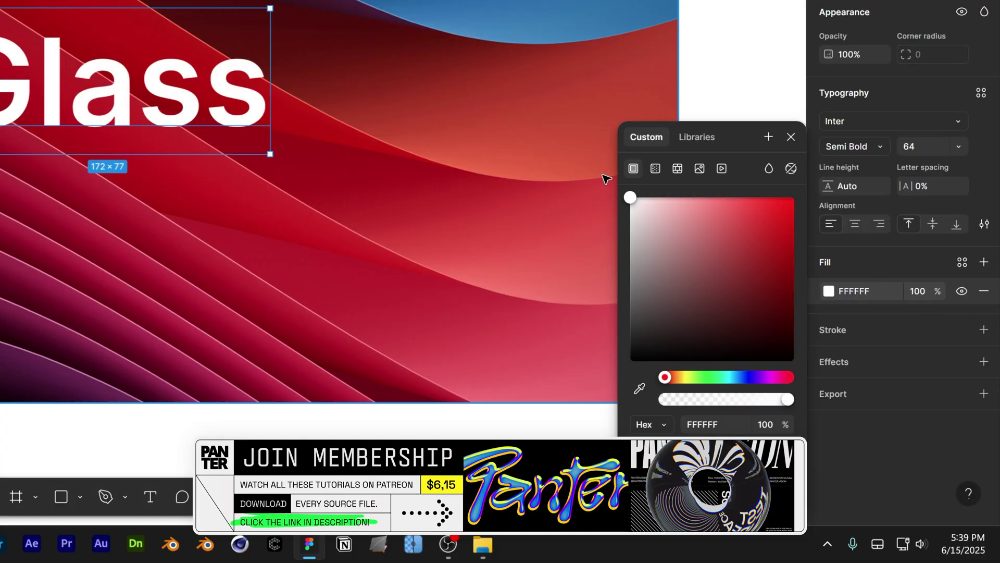
key(Escape)
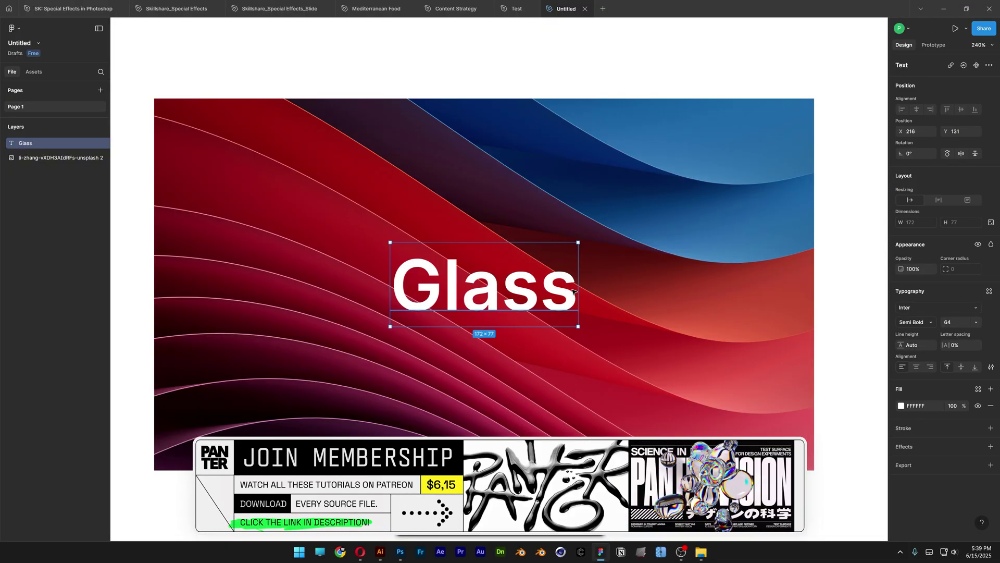
key(shift+a)
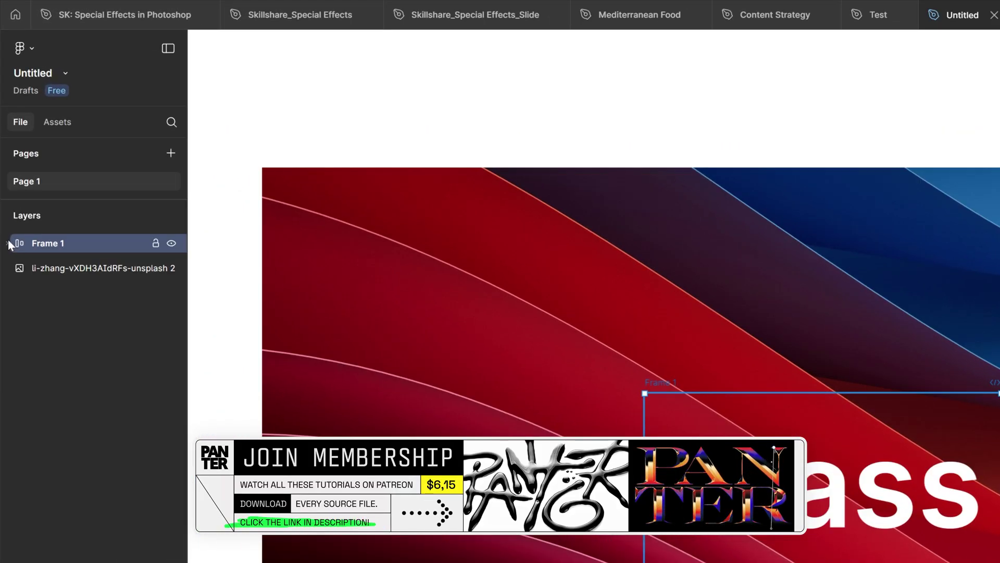
Step: Draw a 341 × 188 grey rectangle over the middle of the image, outside Frame 1
click(5, 142)
click(62, 269)
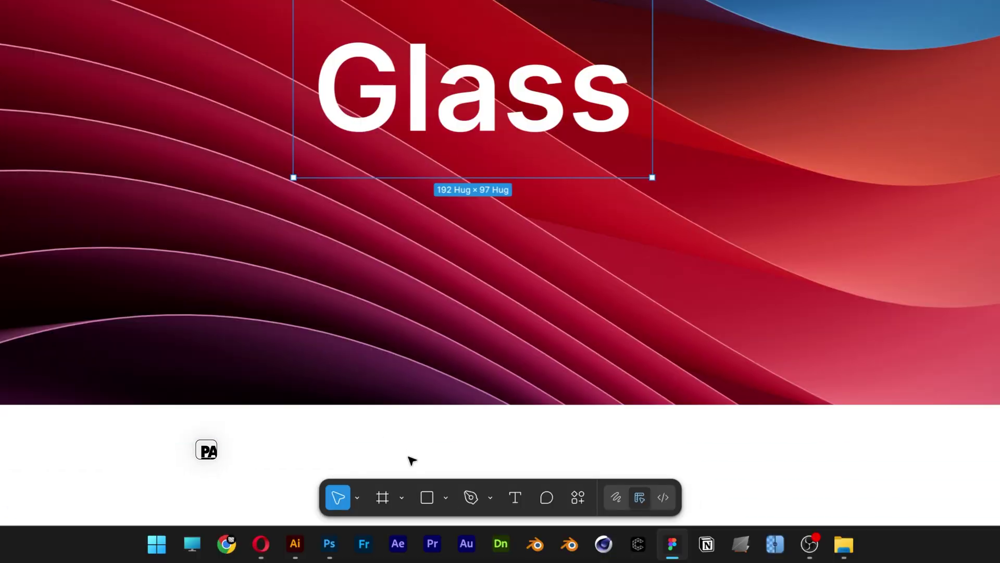
click(427, 498)
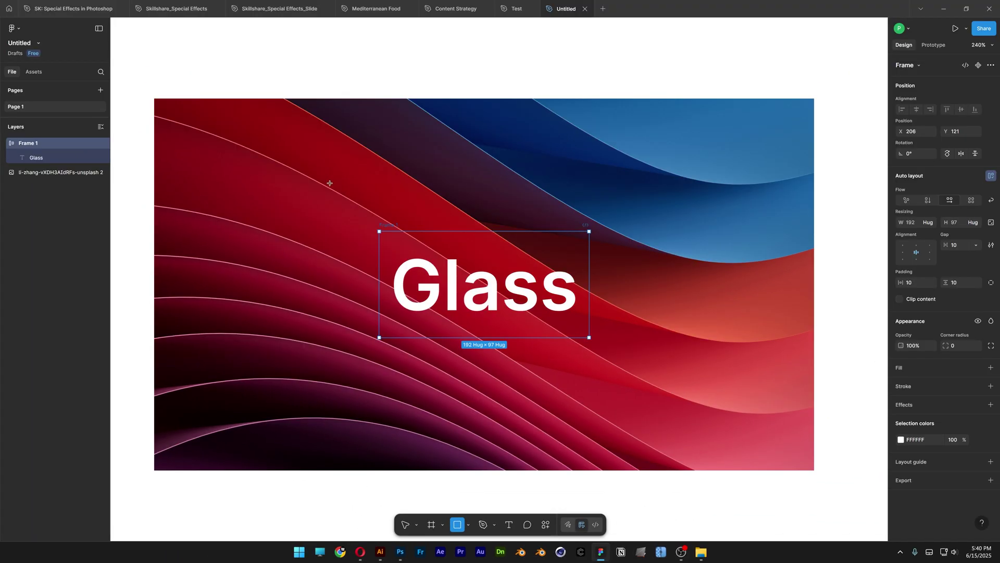
mouse_move(319, 178)
mouse_down()
mouse_move(574, 277)
mouse_move(690, 384)
mouse_move(669, 386)
mouse_up()
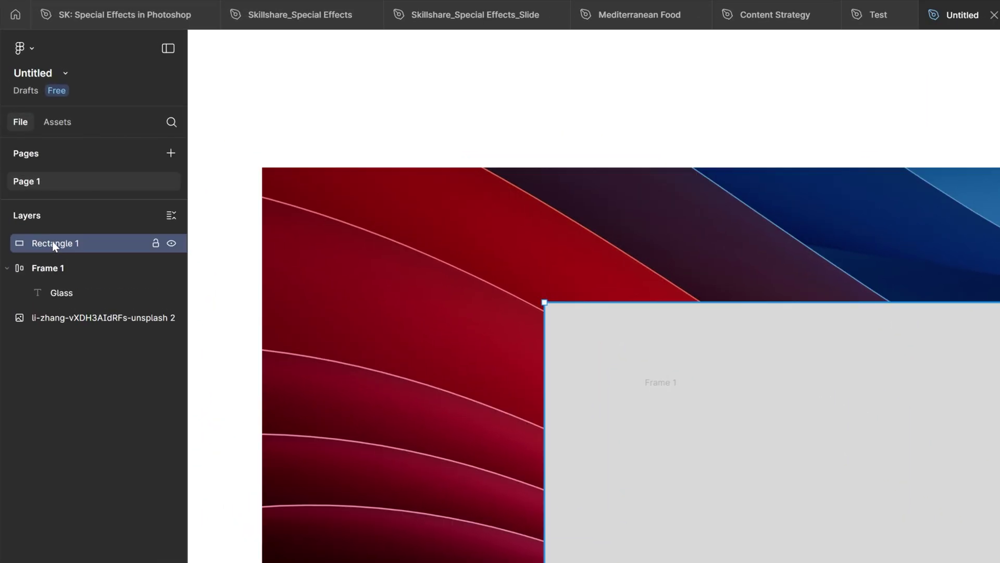
Step: Move Rectangle 1 into Frame 1 with Ignore auto layout, placed behind the Glass text
drag(54, 246, 61, 279)
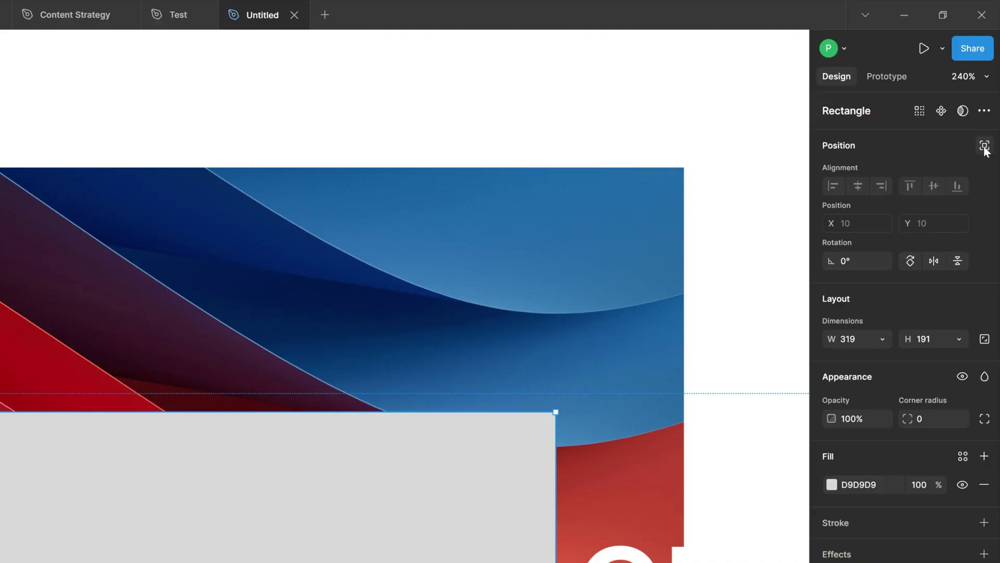
click(985, 146)
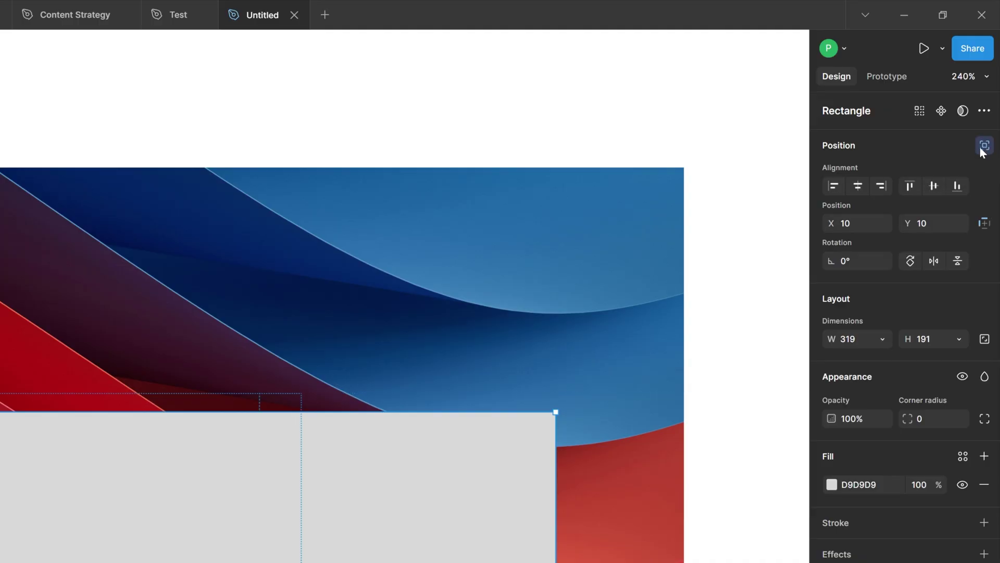
click(712, 319)
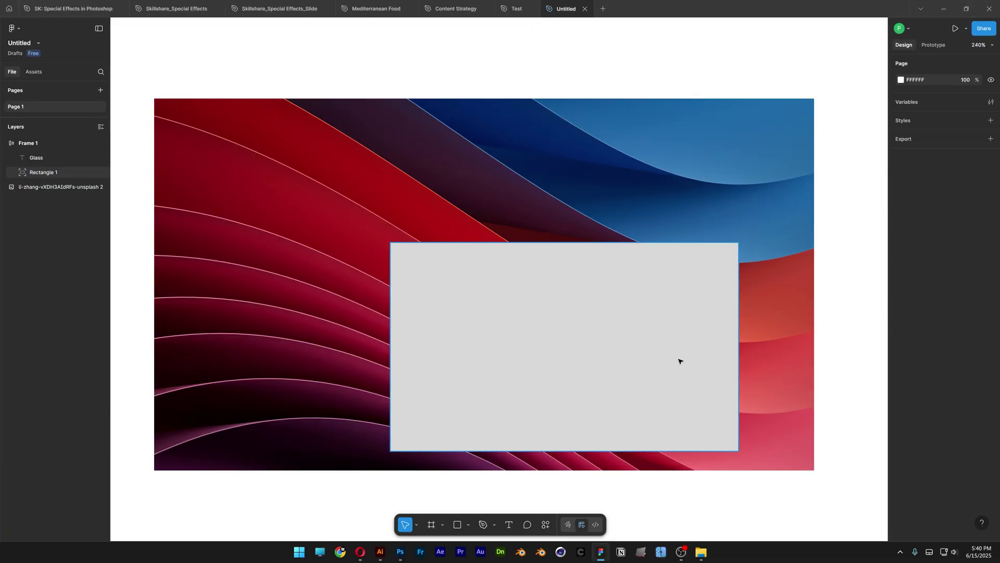
drag(679, 361, 568, 333)
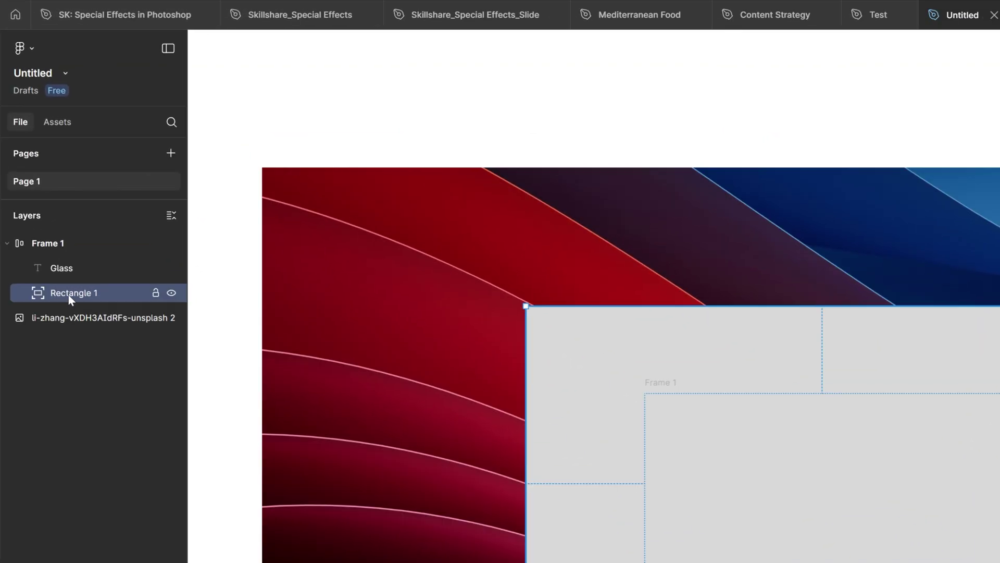
drag(69, 297, 68, 261)
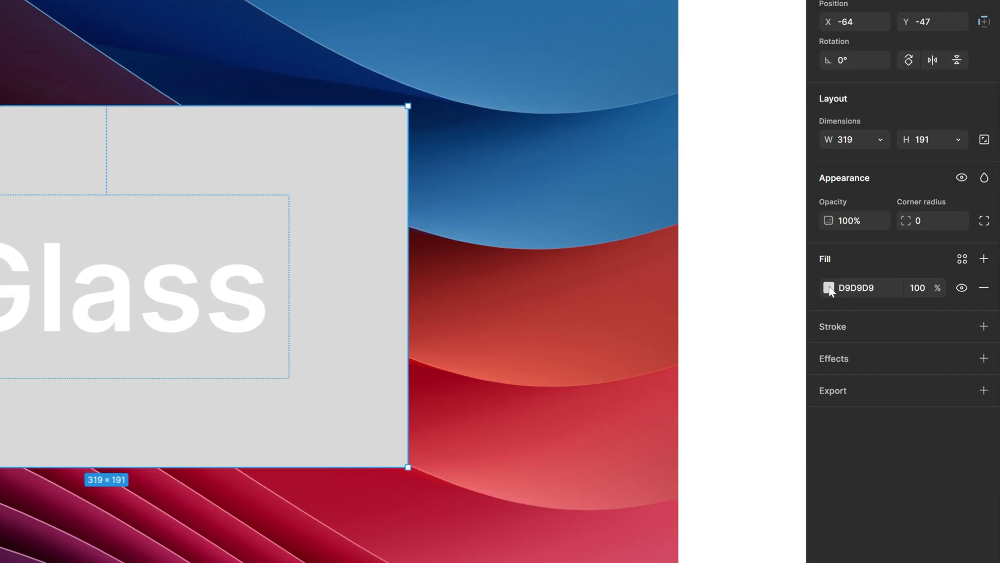
Step: Set the rectangle's fill to white (FFFFFF) at 10% opacity
click(829, 289)
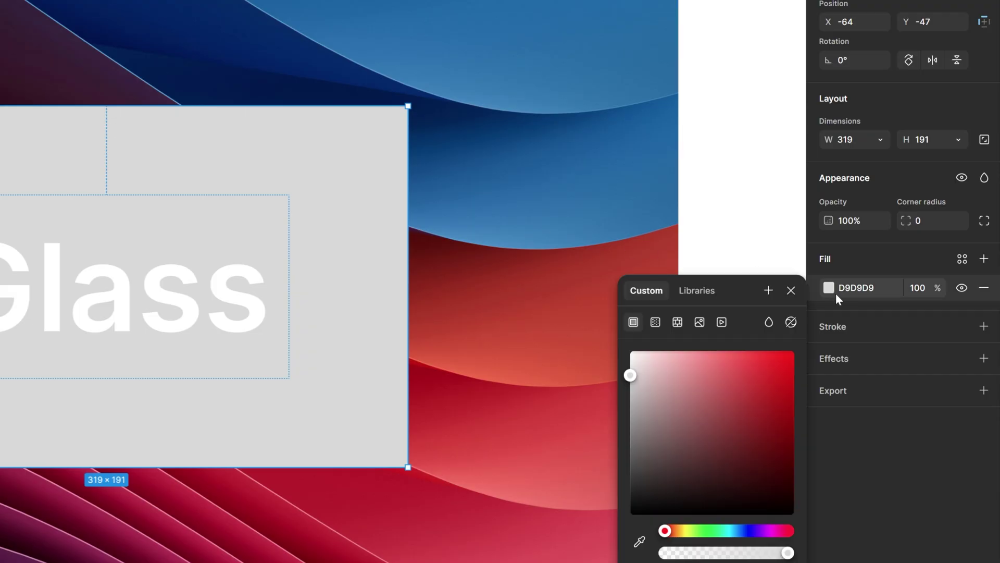
drag(639, 368, 605, 330)
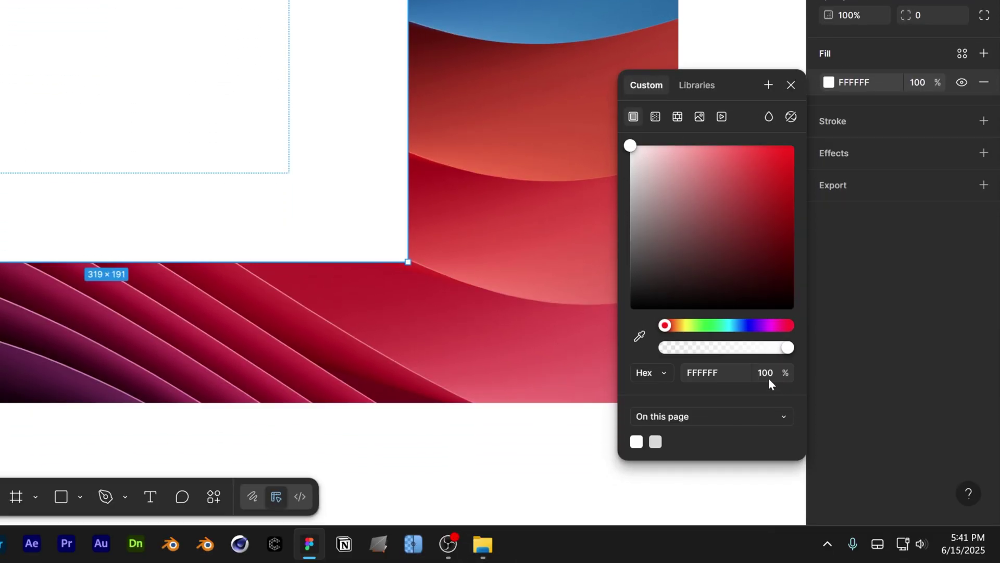
click(769, 383)
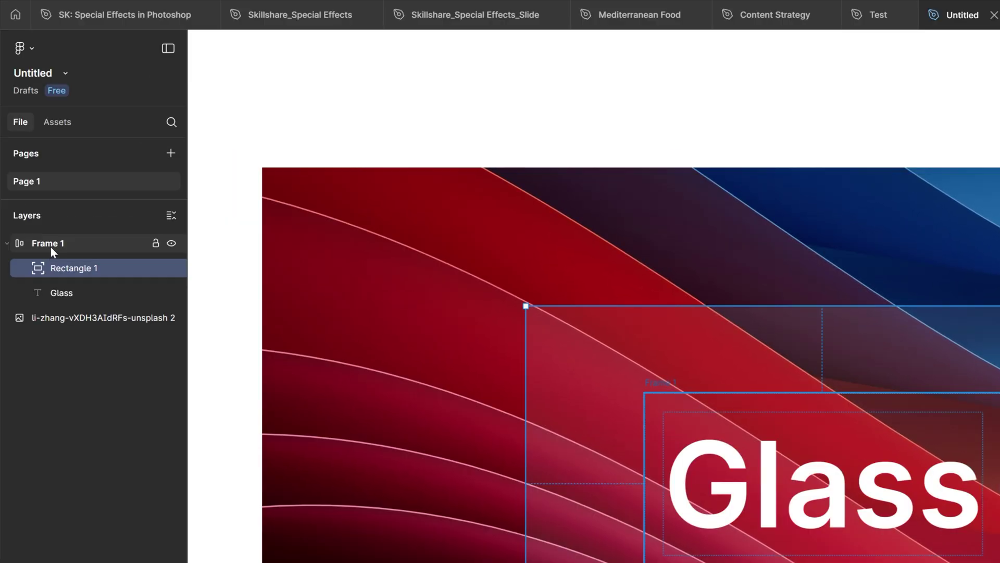
Step: Clip Frame 1's content, set padding to 21 horizontal and 0 vertical, and corner radius 100
click(57, 249)
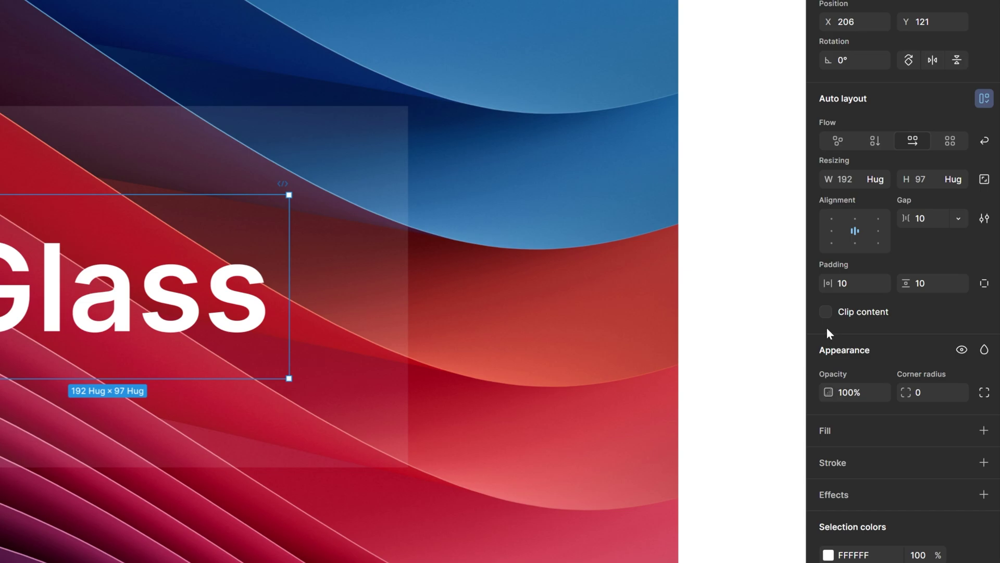
click(828, 311)
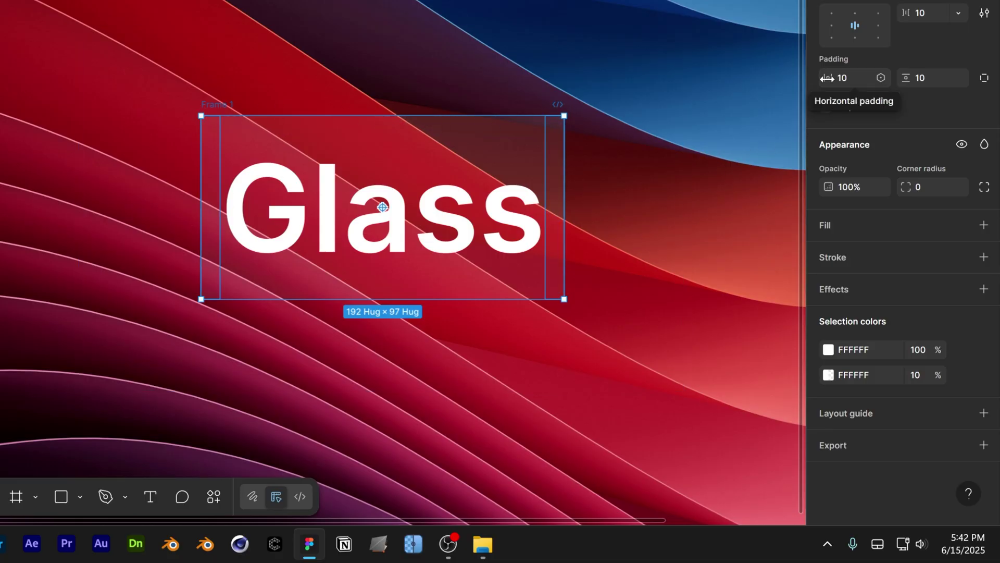
drag(827, 78, 903, 77)
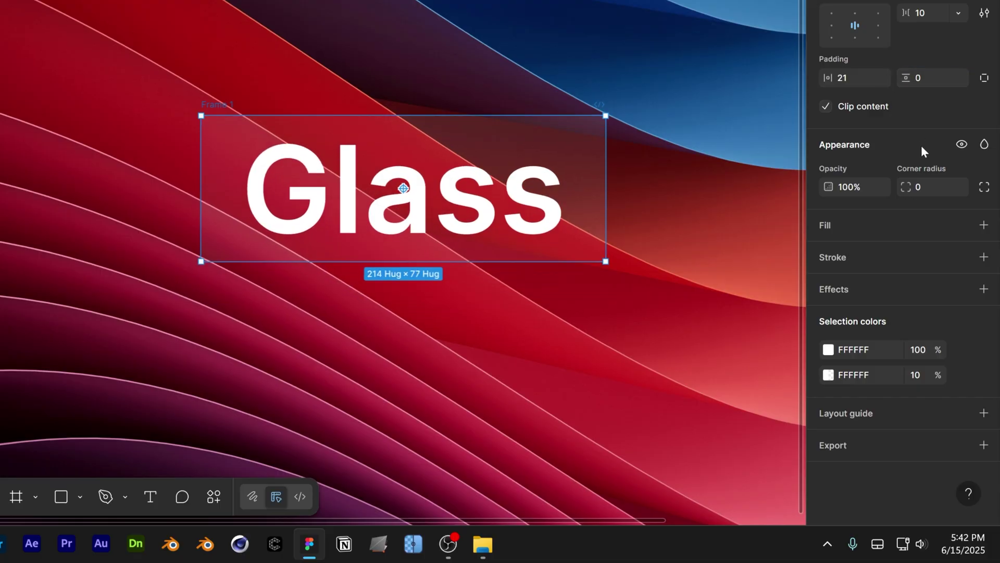
click(922, 186)
text(100)
key(Return)
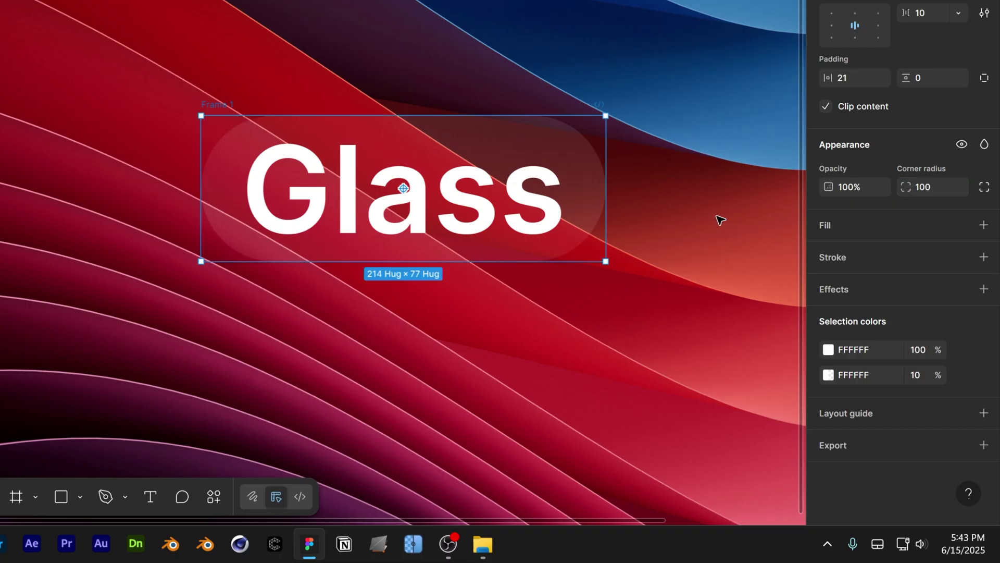
click(718, 179)
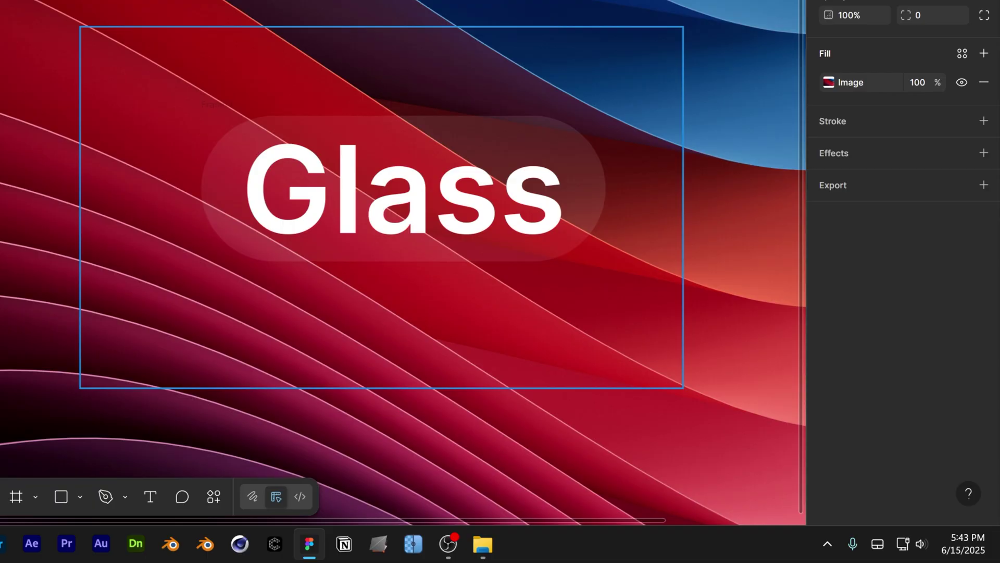
Step: Nudge the glass rectangle within the pill and give it a 7.4 background blur
click(382, 323)
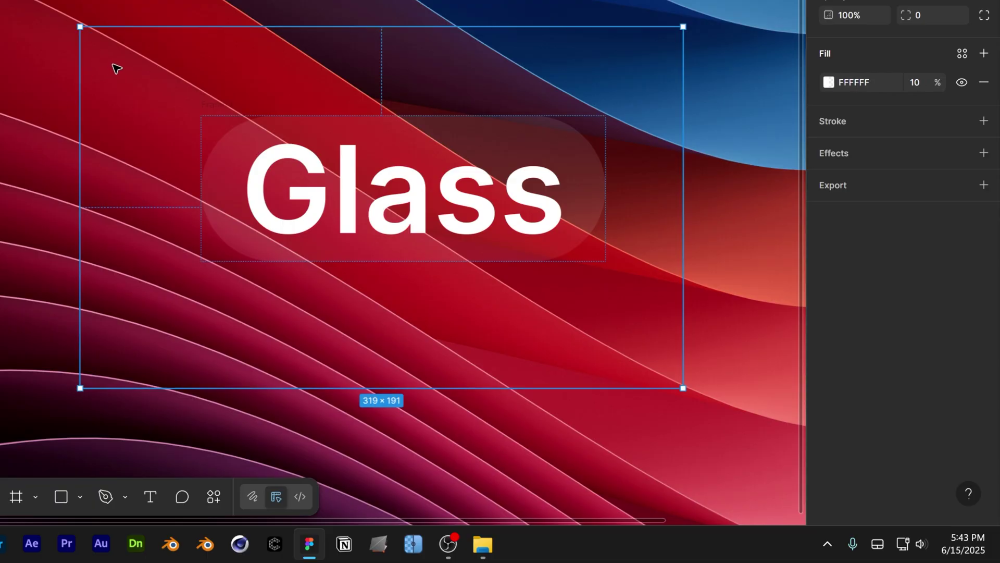
drag(109, 59, 131, 40)
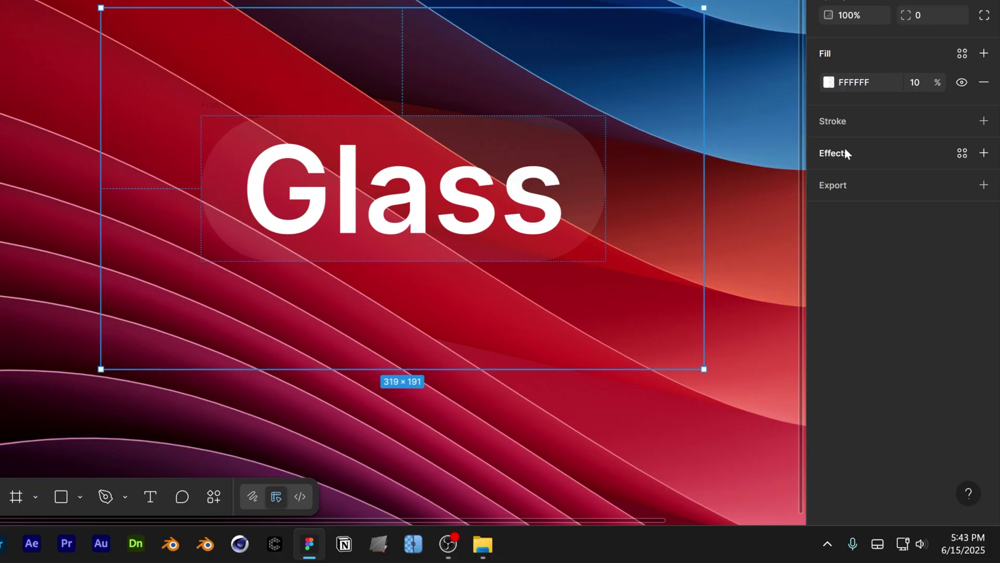
click(984, 153)
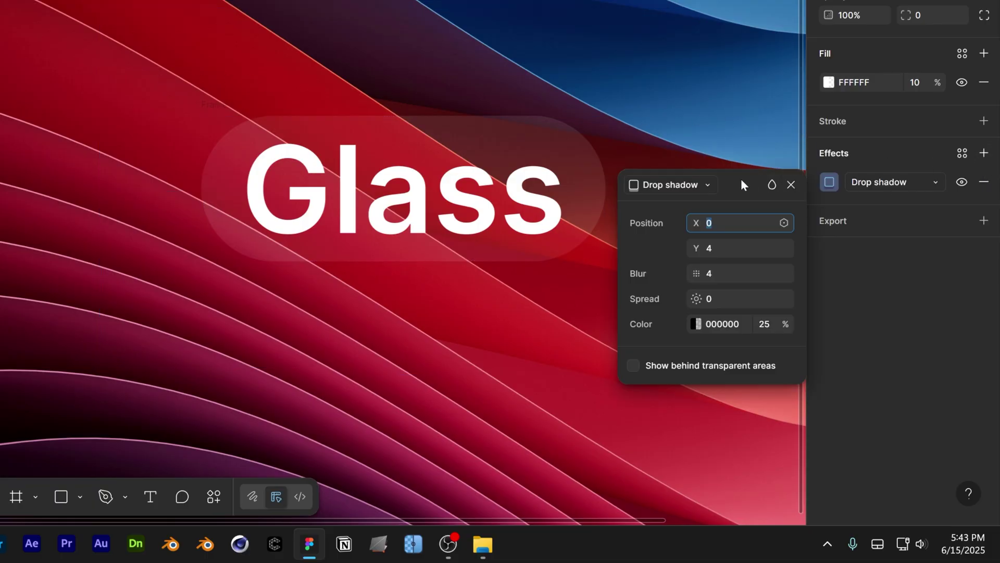
click(660, 183)
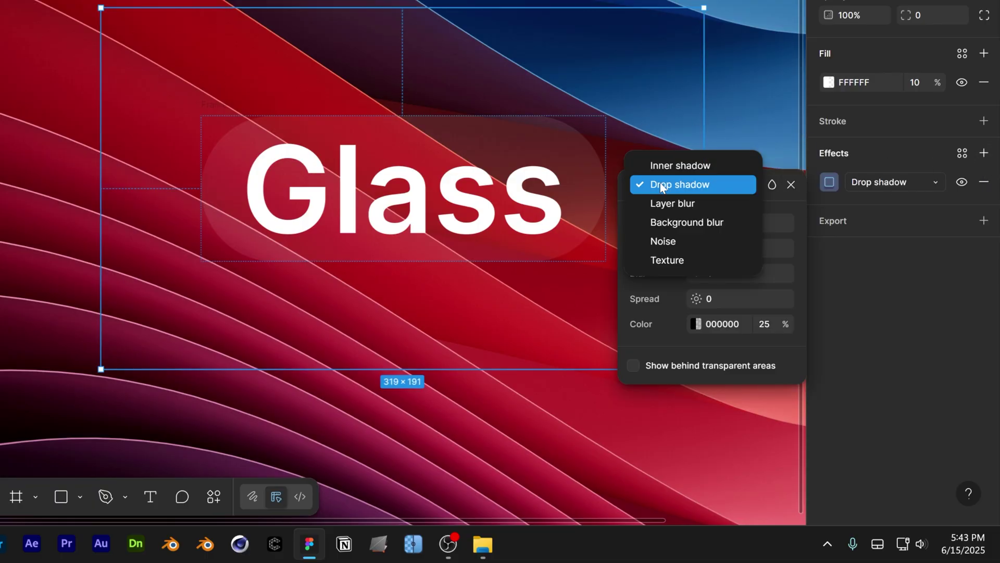
click(708, 223)
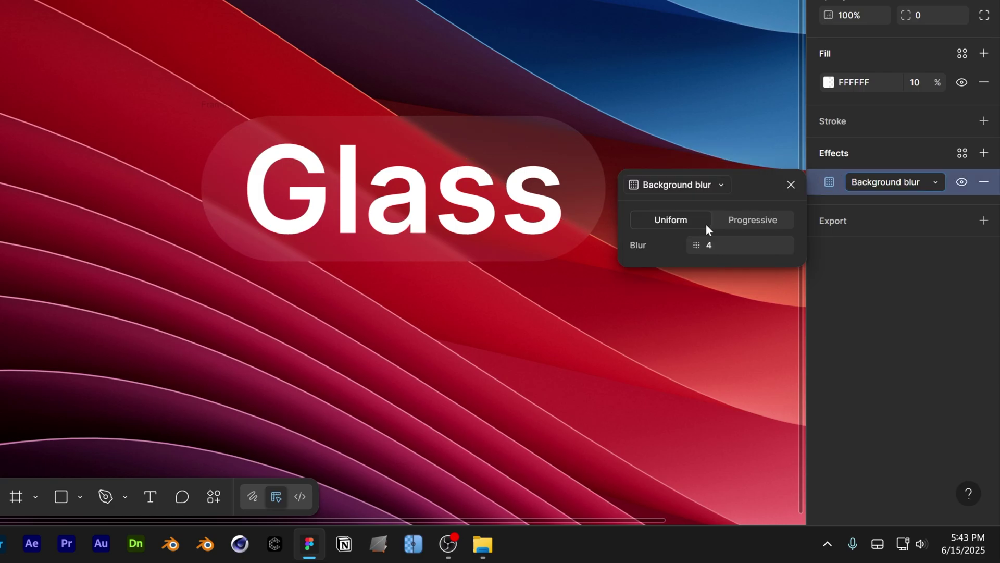
drag(702, 244, 759, 246)
Step: Add a Texture effect below Background blur with size 100 and radius 28
click(984, 153)
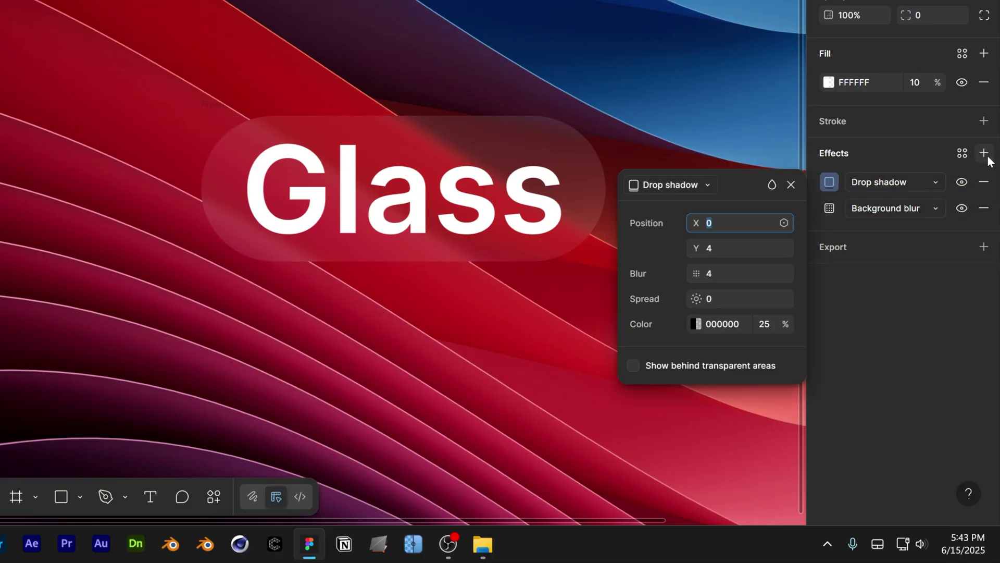
click(704, 188)
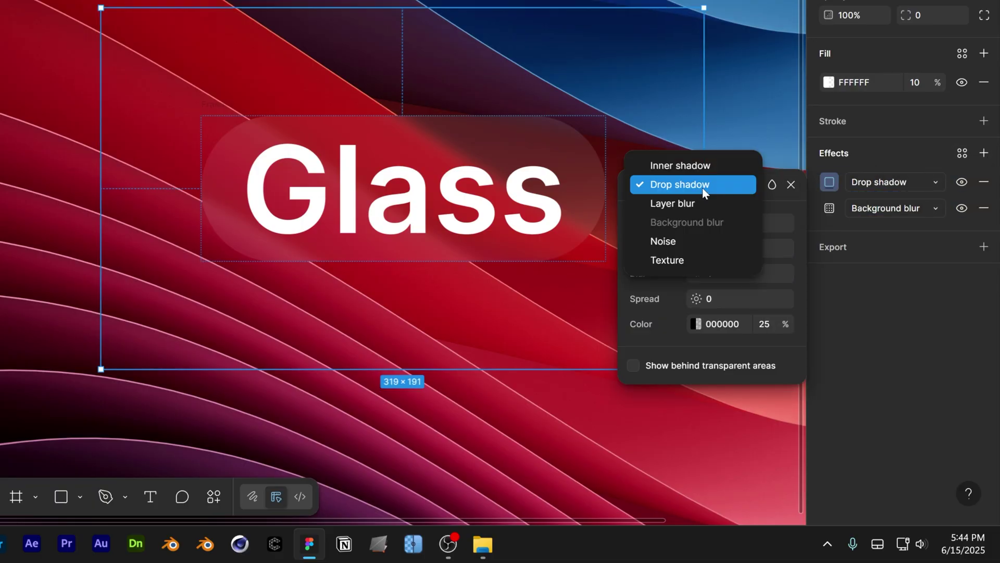
click(677, 256)
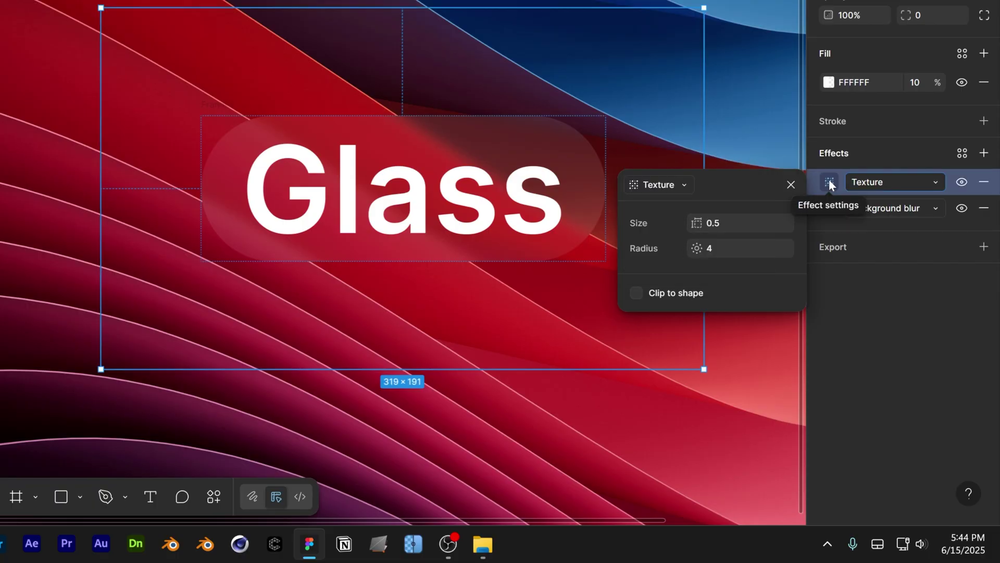
drag(829, 182, 830, 217)
click(830, 208)
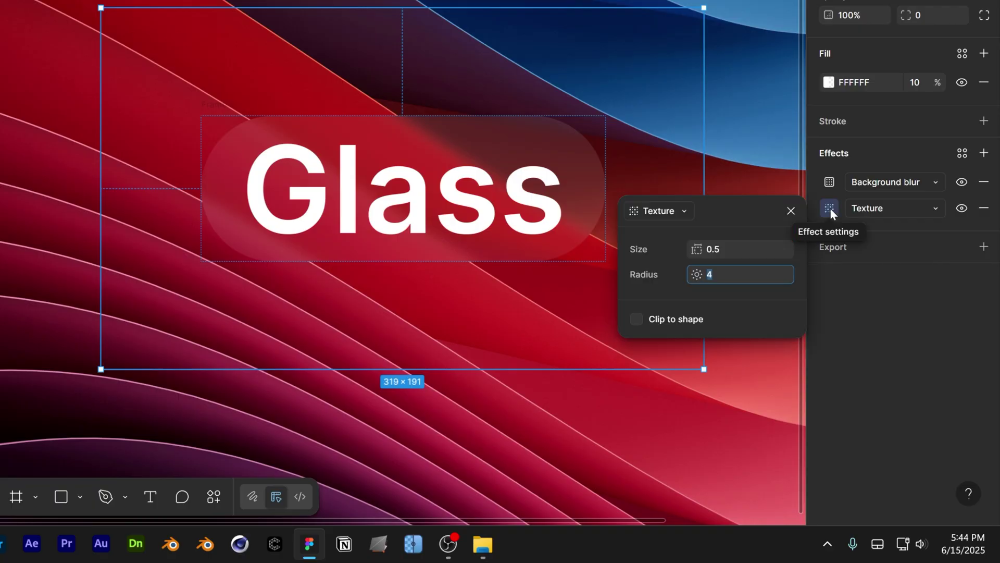
drag(694, 249, 632, 287)
drag(698, 274, 812, 274)
mouse_move(697, 275)
mouse_down()
mouse_move(765, 285)
mouse_move(695, 276)
mouse_up()
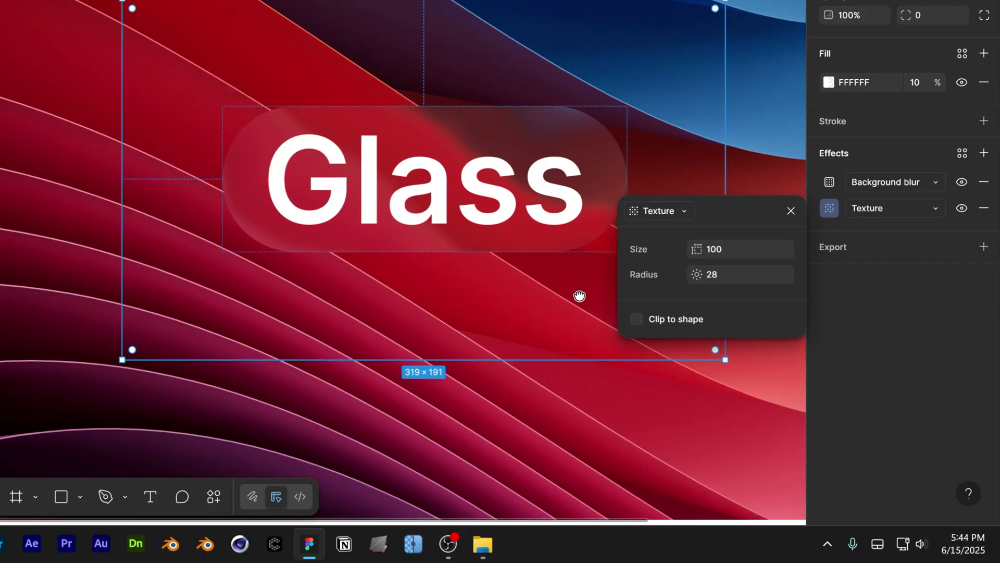
drag(578, 292, 538, 369)
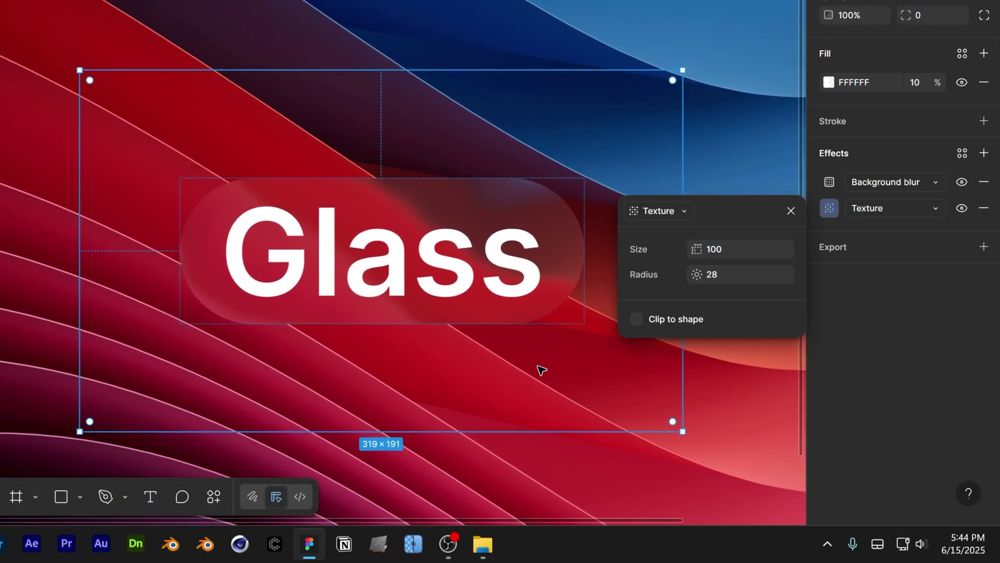
Step: Add a white Noise effect of size 0.3 to the glass rectangle
click(983, 153)
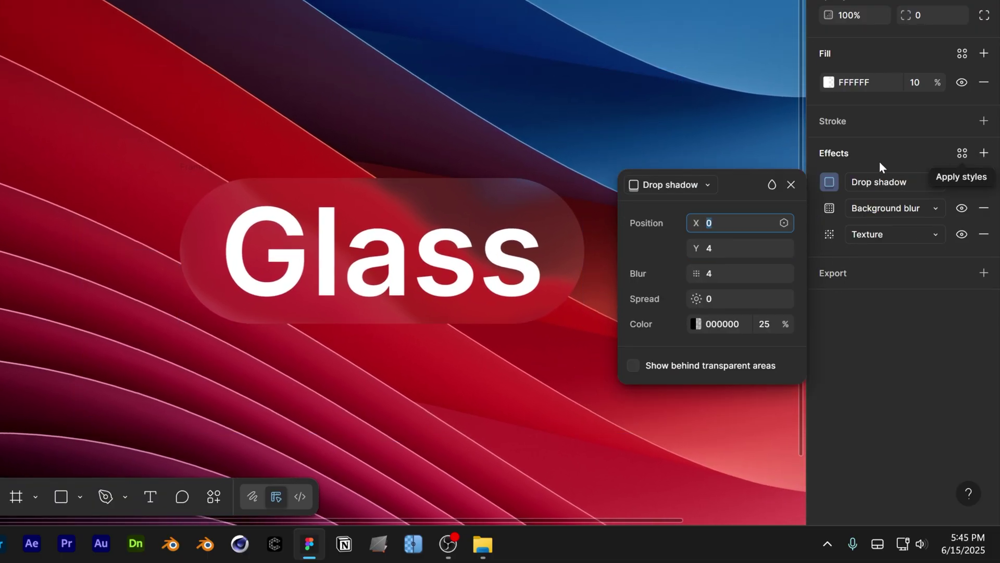
click(697, 187)
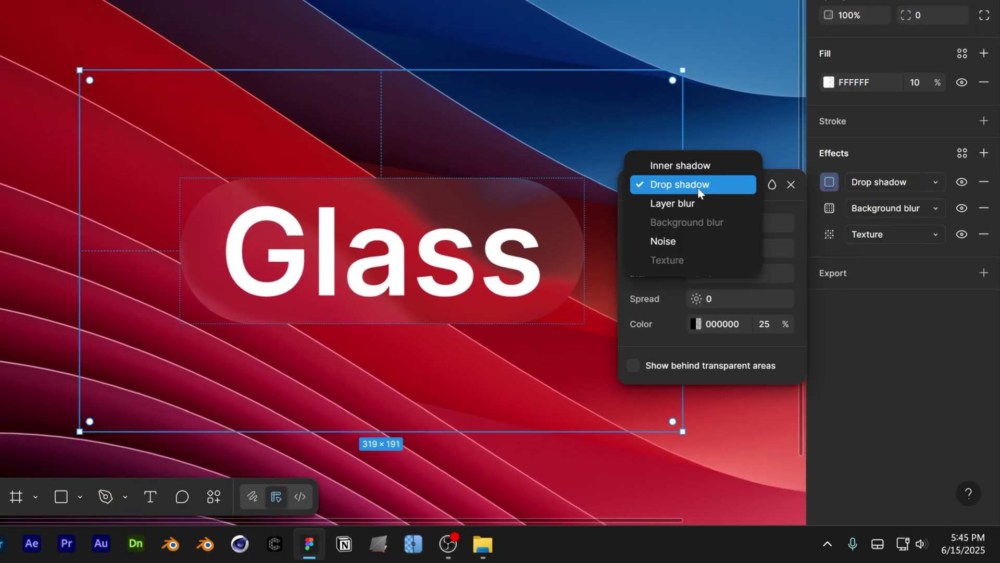
click(676, 241)
click(696, 299)
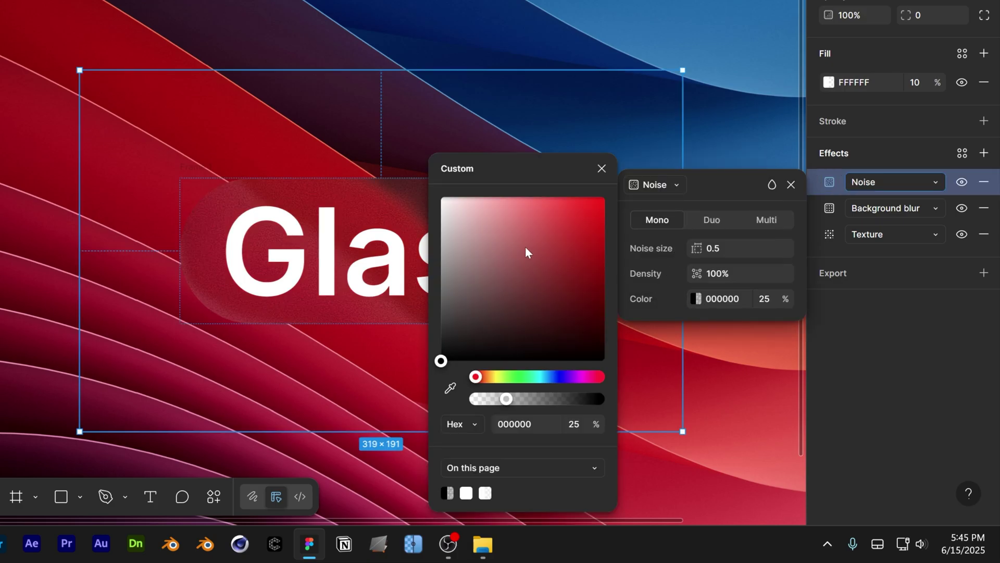
drag(525, 246, 440, 197)
drag(697, 248, 585, 279)
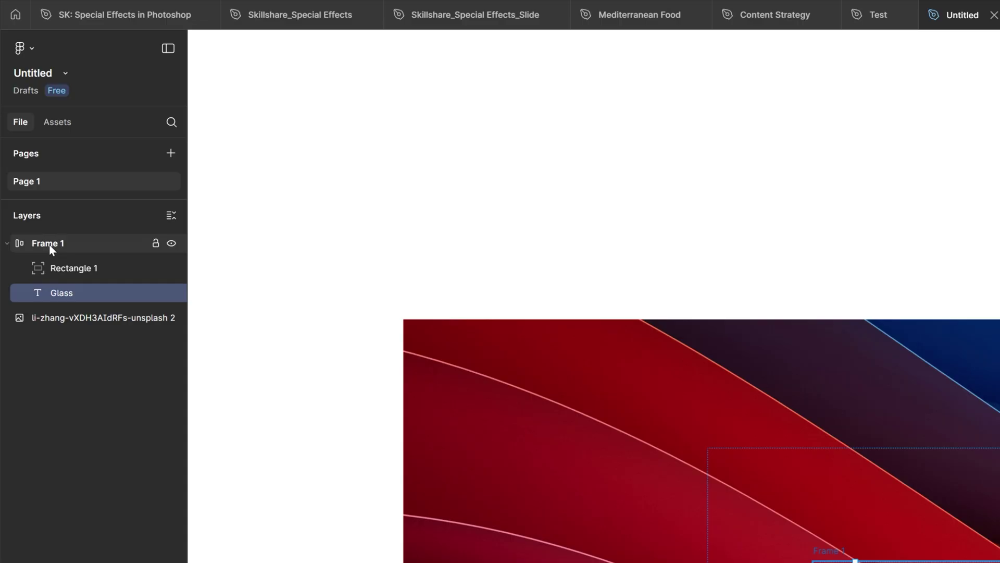
Step: Select Frame 1 and add a new effect to it
click(48, 243)
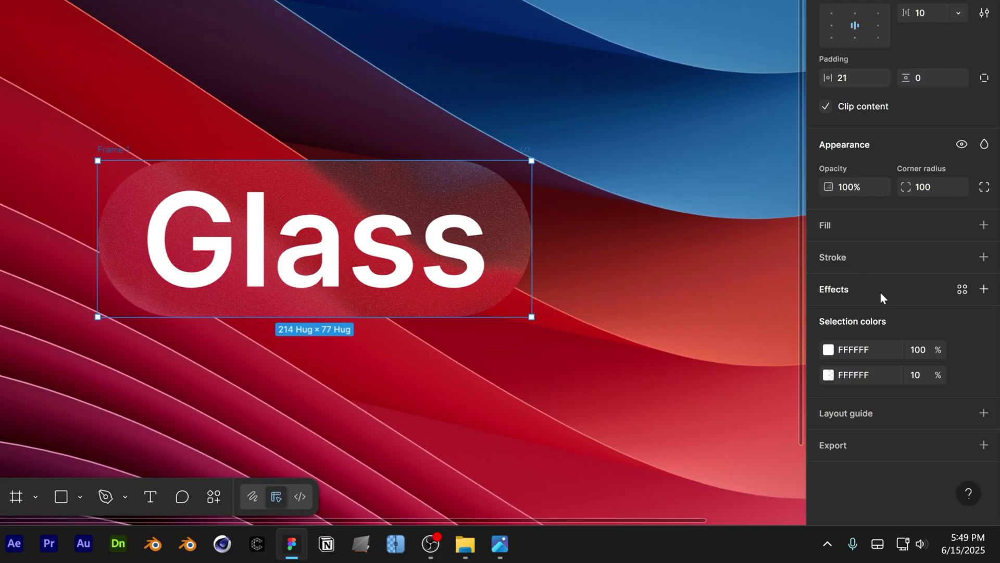
click(983, 289)
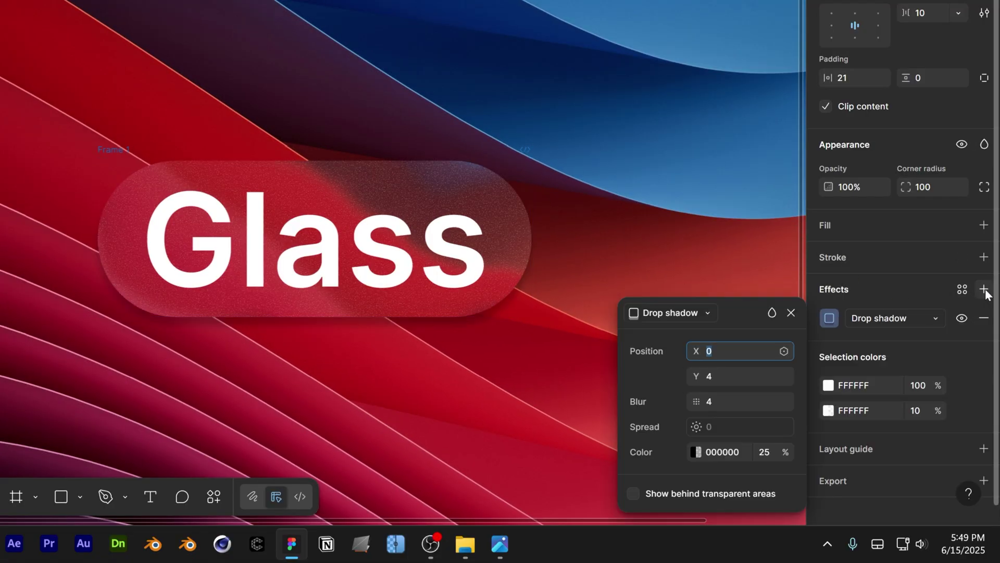
click(689, 314)
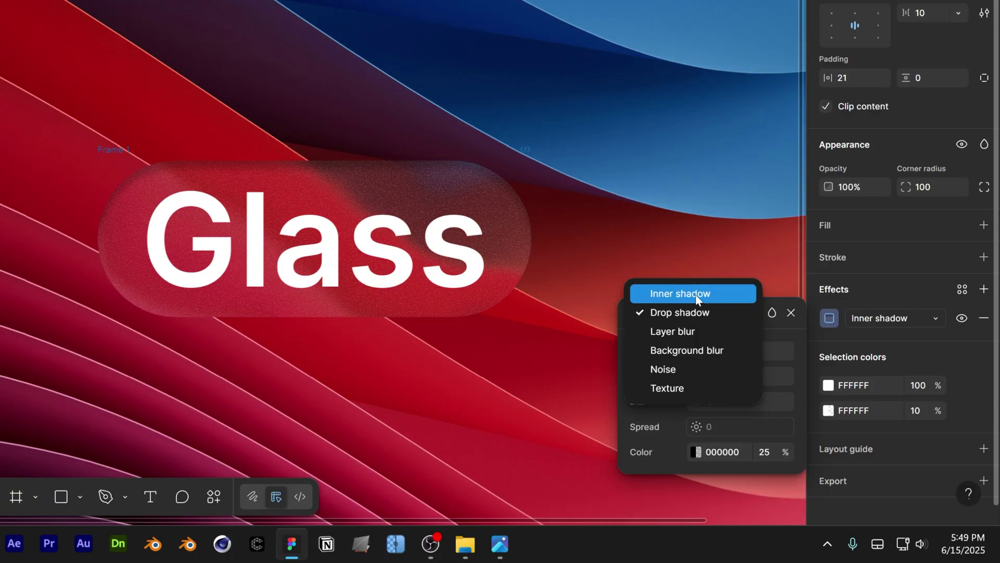
Step: Make Frame 1's effect a white inner shadow at 40% opacity
click(696, 295)
click(696, 451)
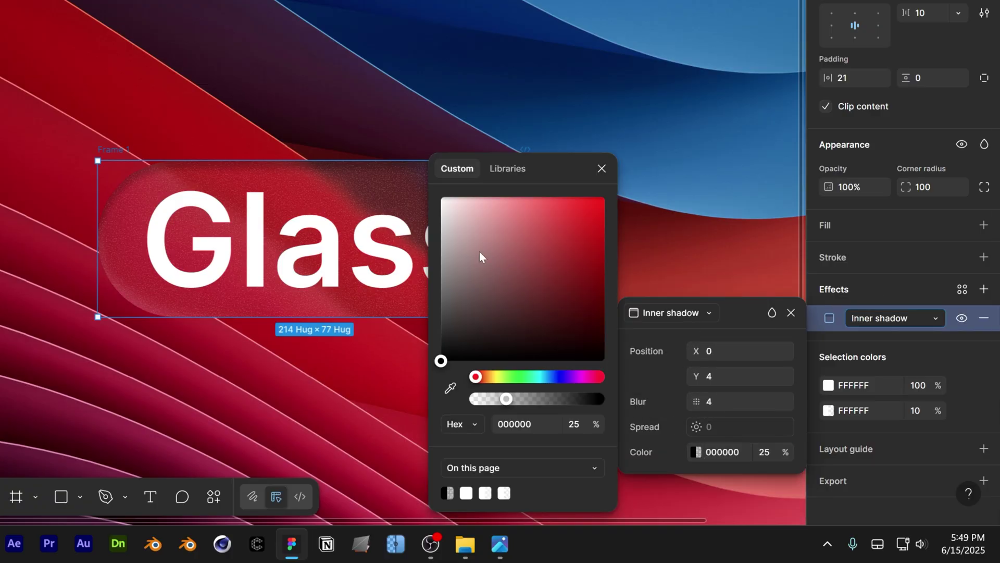
drag(480, 251, 419, 175)
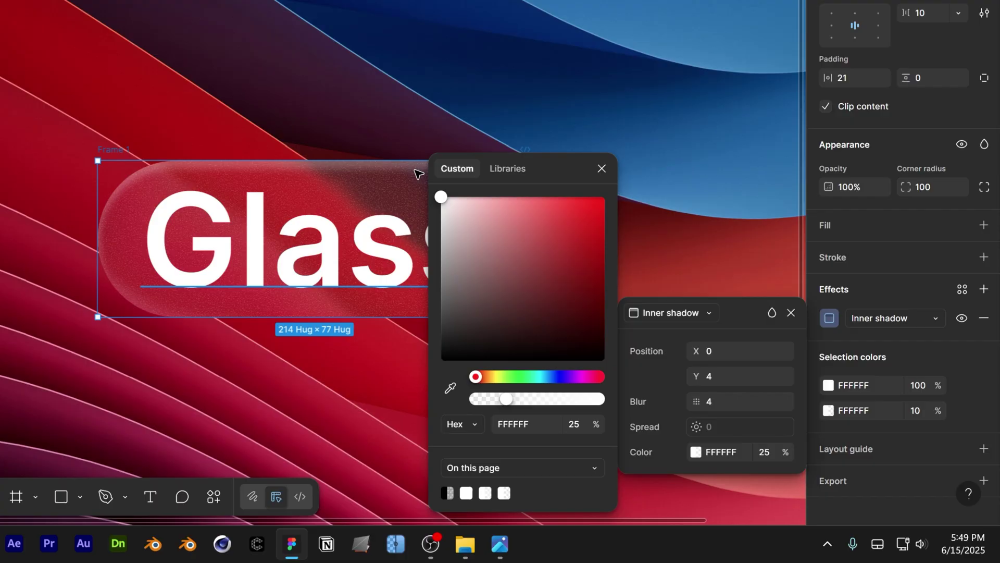
click(762, 452)
text(40)
key(Return)
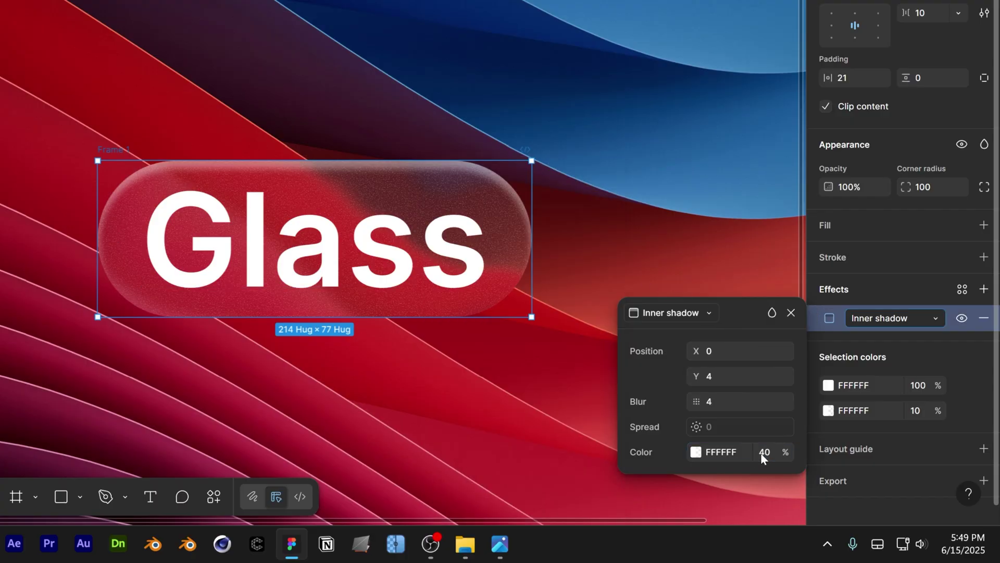
Step: Set the inner shadow offsets to X 4, Y 5 with blur 6
click(715, 352)
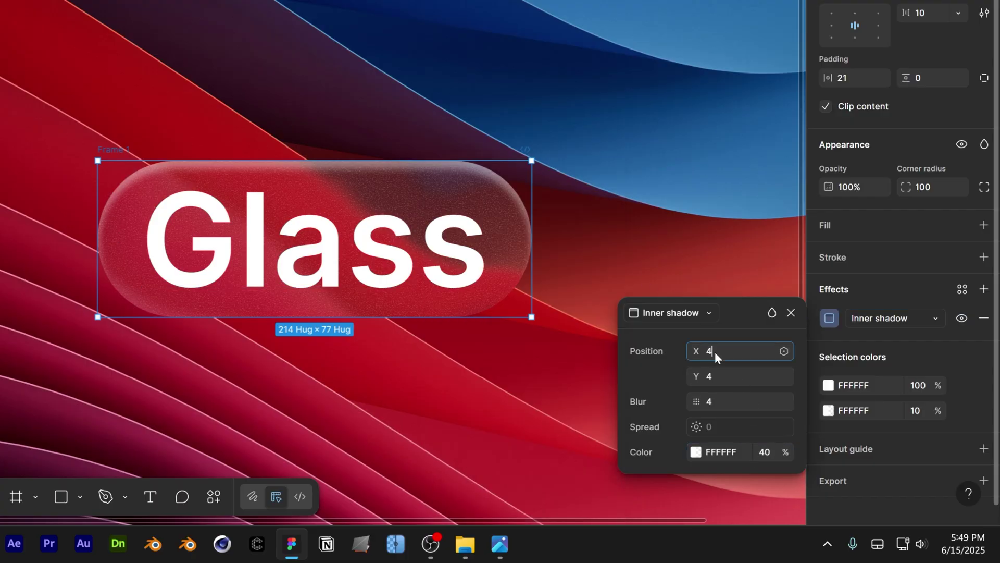
click(723, 374)
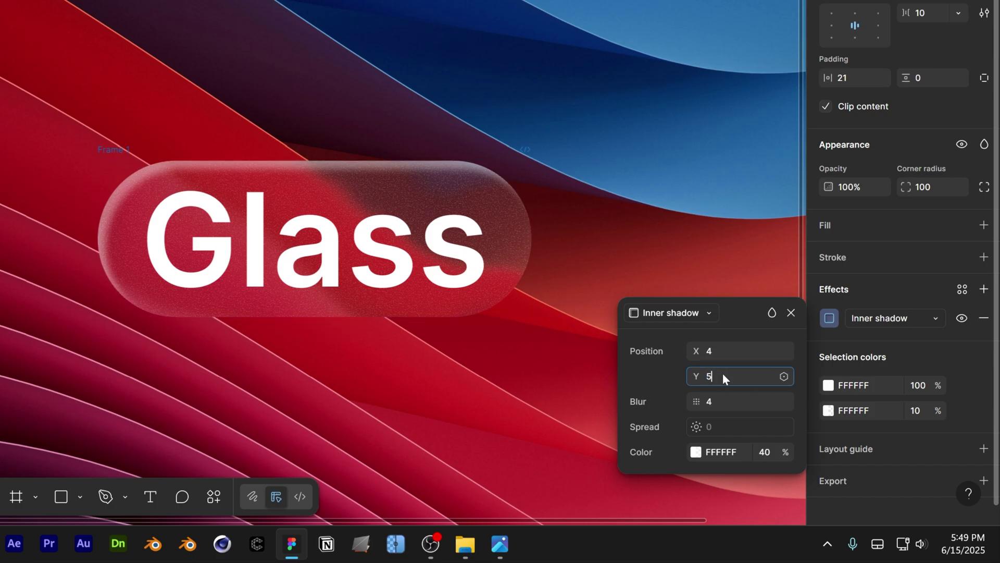
text(5)
click(725, 400)
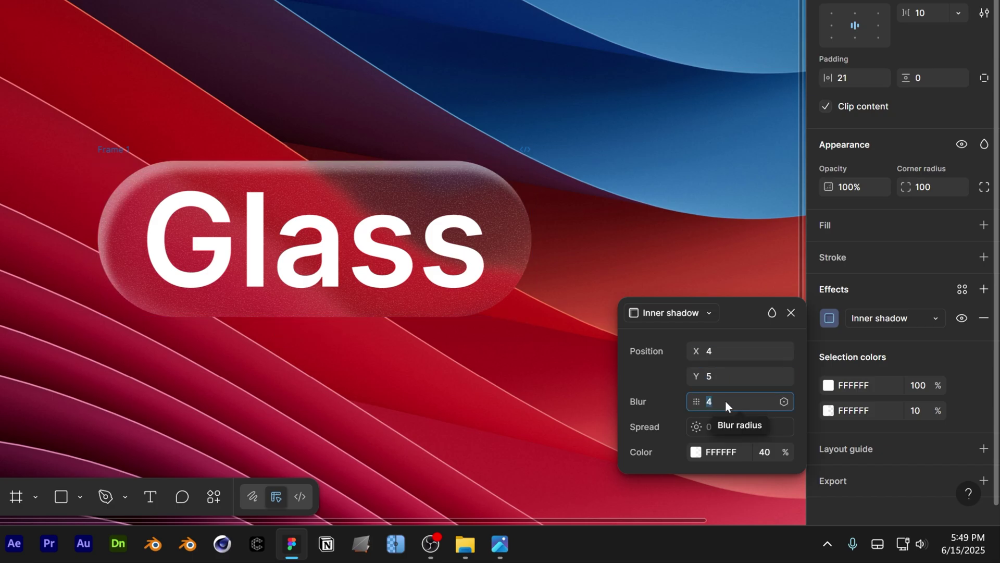
text(6)
key(Return)
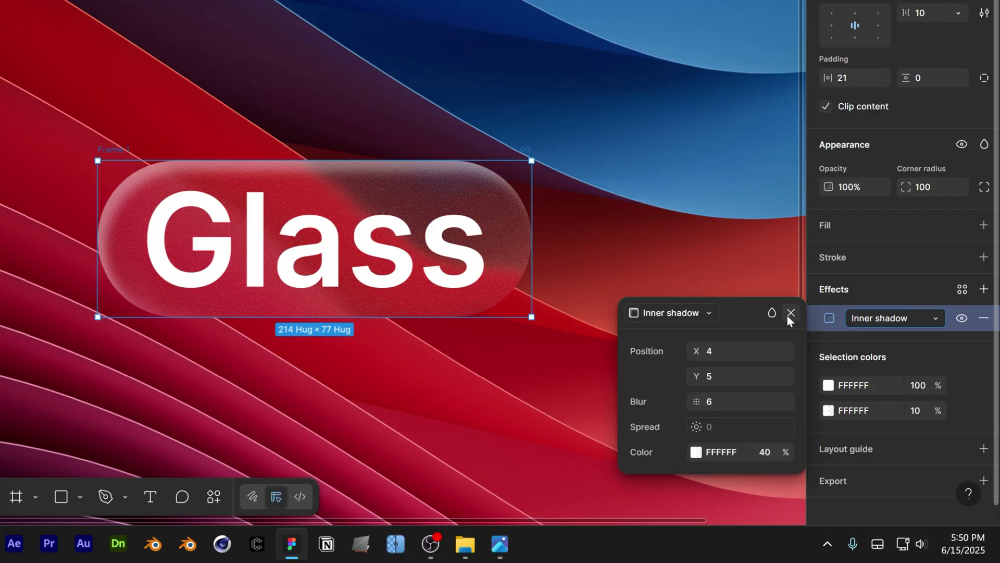
click(790, 313)
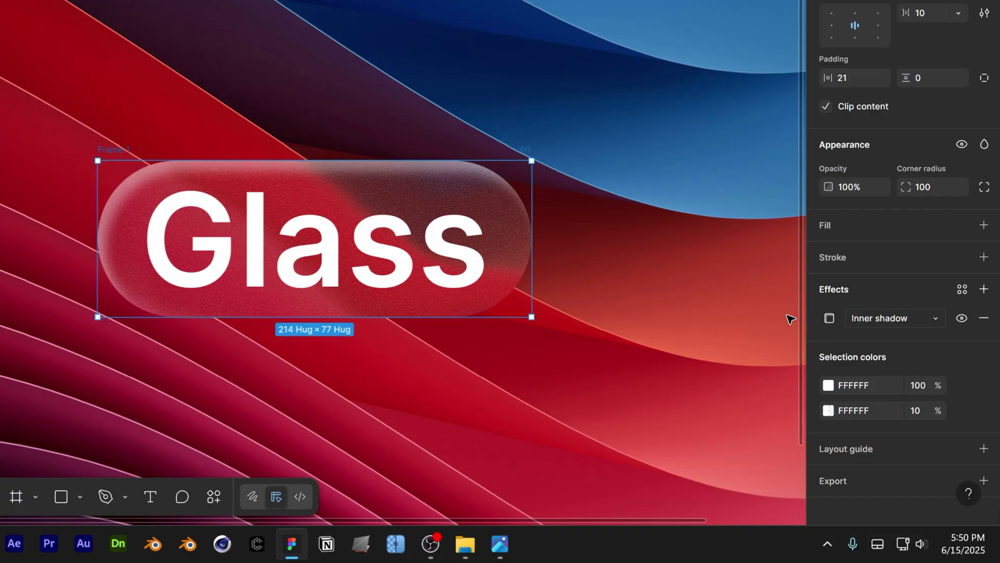
Step: Add a second white inner shadow at 40% opacity to Frame 1
click(984, 289)
click(683, 314)
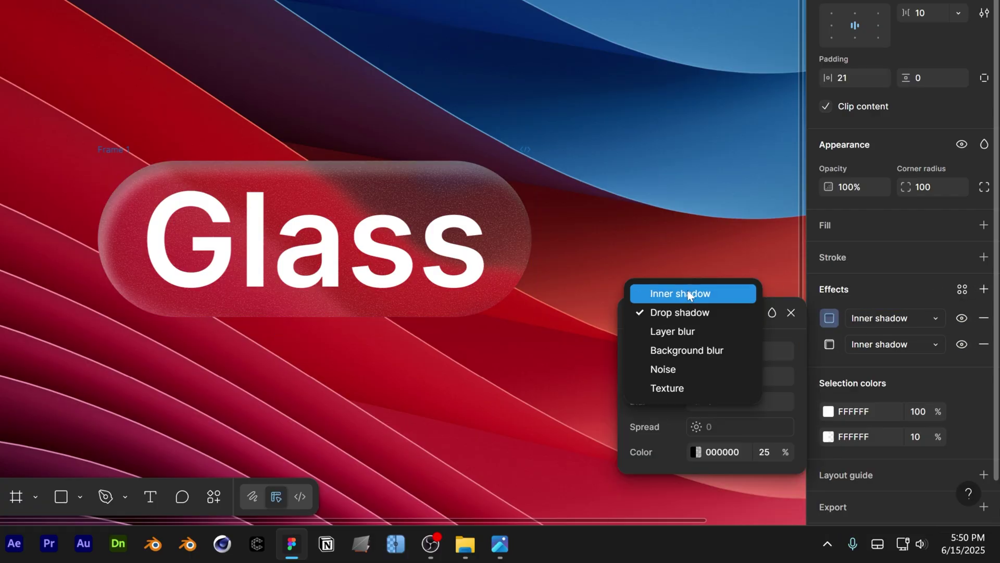
click(688, 293)
click(695, 451)
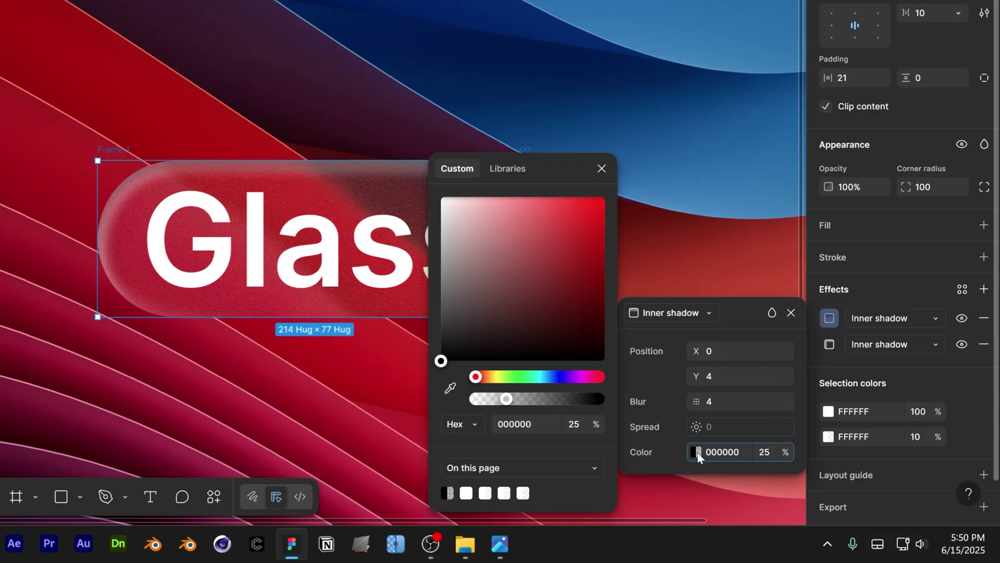
drag(496, 244, 439, 194)
click(574, 424)
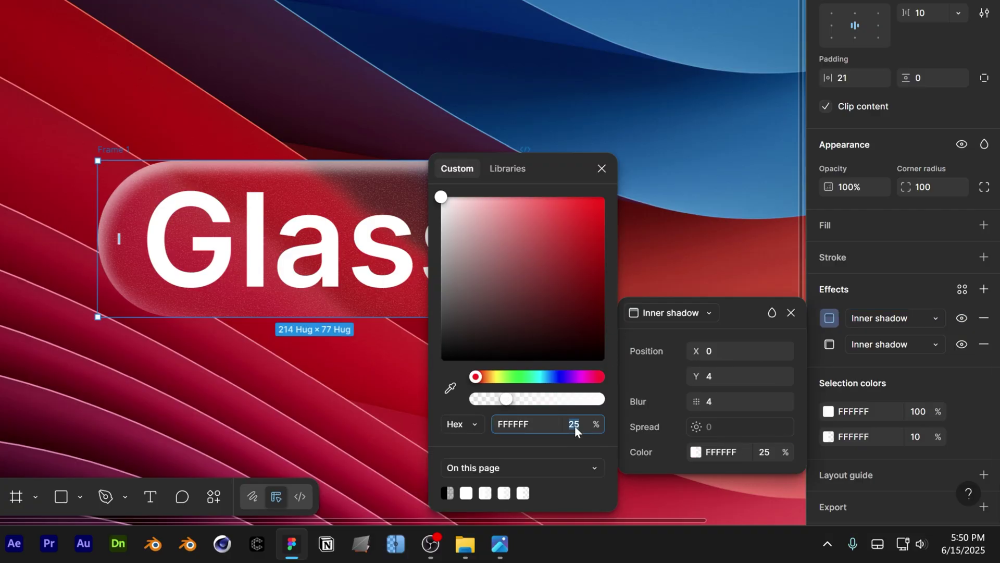
text(40)
key(Return)
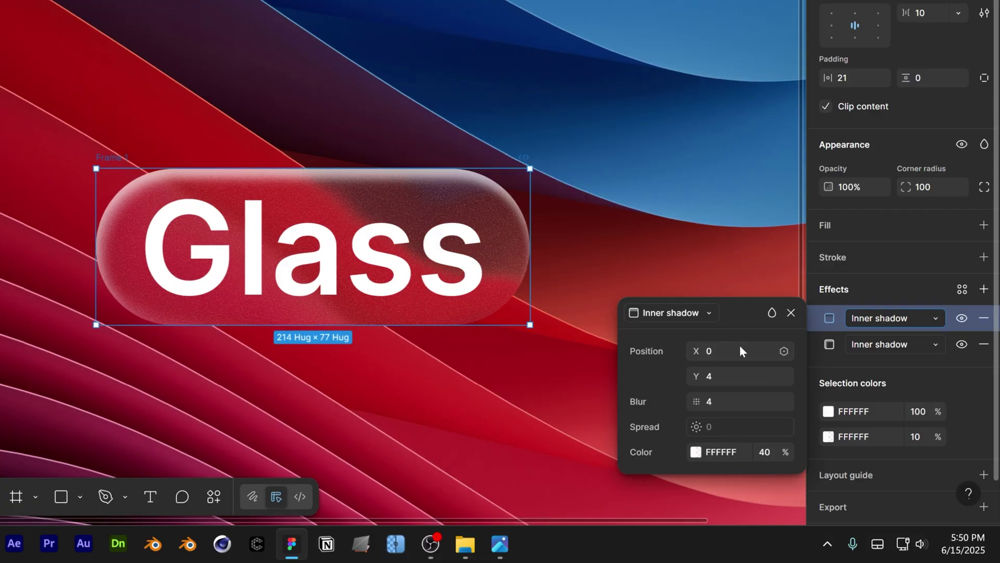
Step: Offset the second inner shadow to X -1, Y -2, keeping blur 4
click(727, 350)
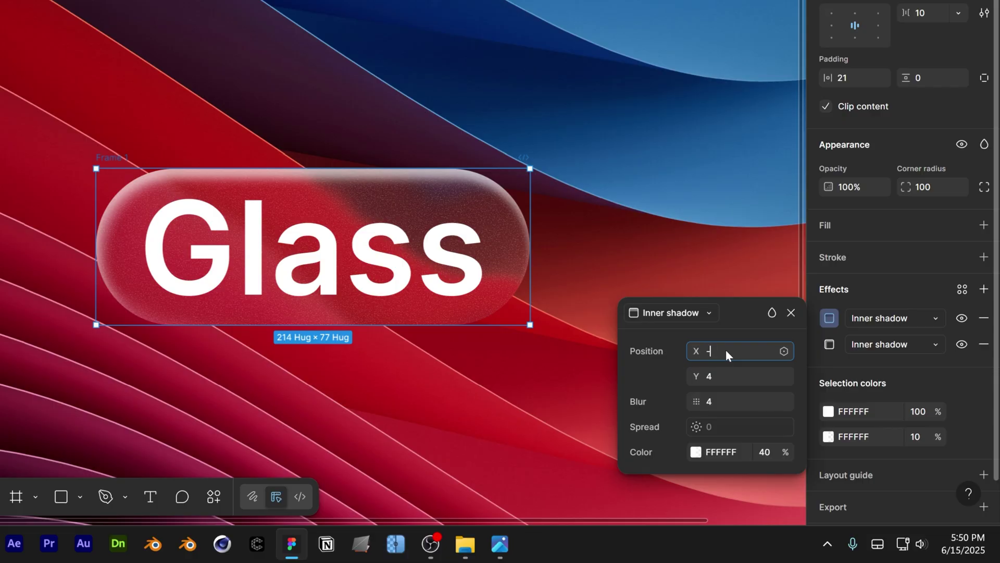
text(-1)
key(Tab)
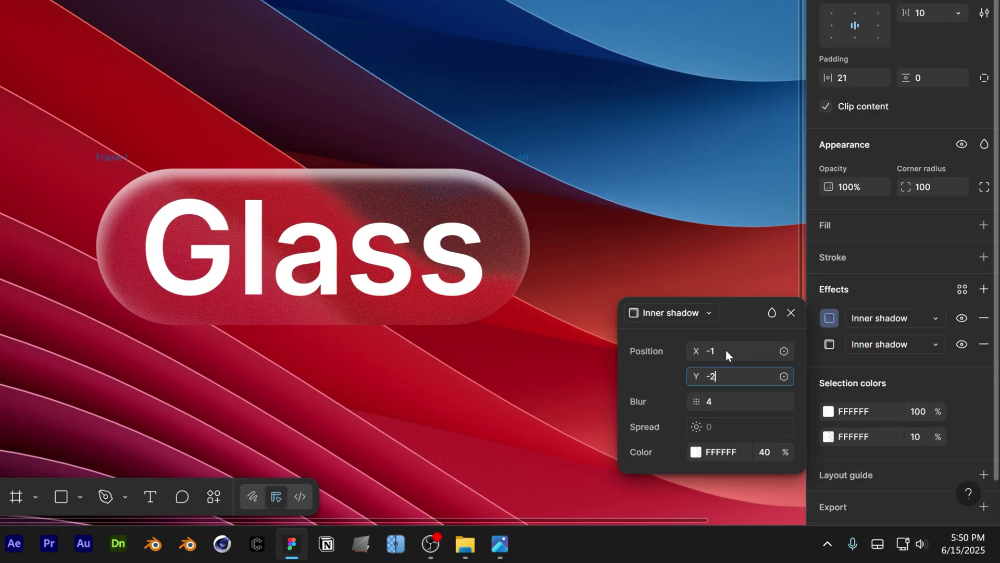
text(-2)
key(Return)
click(727, 402)
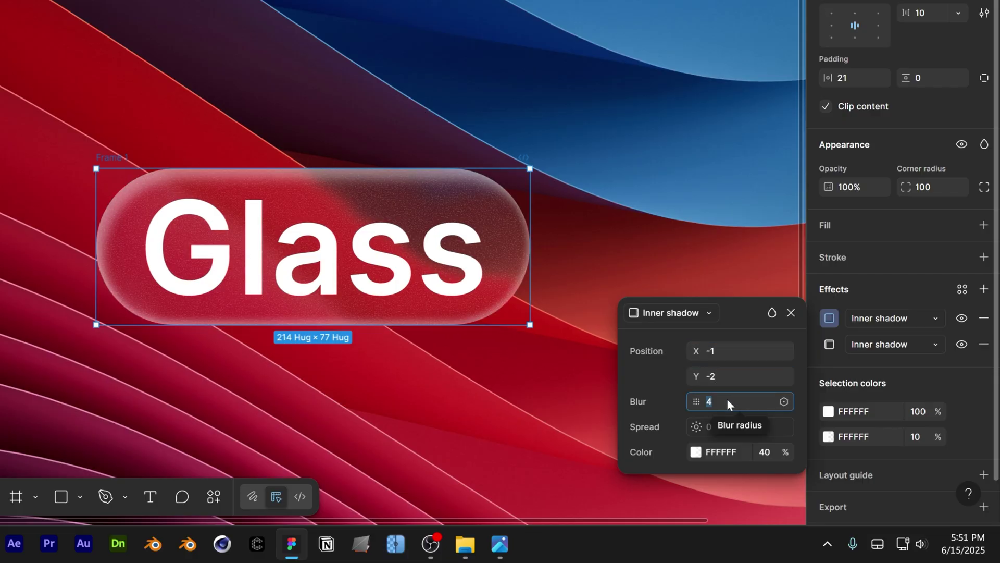
click(790, 313)
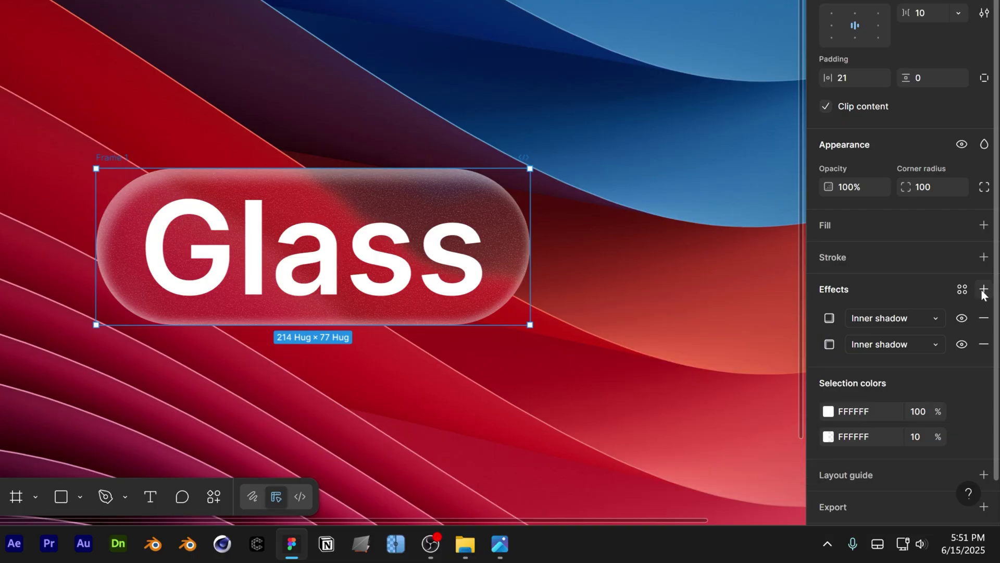
Step: Add a third inner shadow in white (FFFFFF) at 100% opacity
click(983, 290)
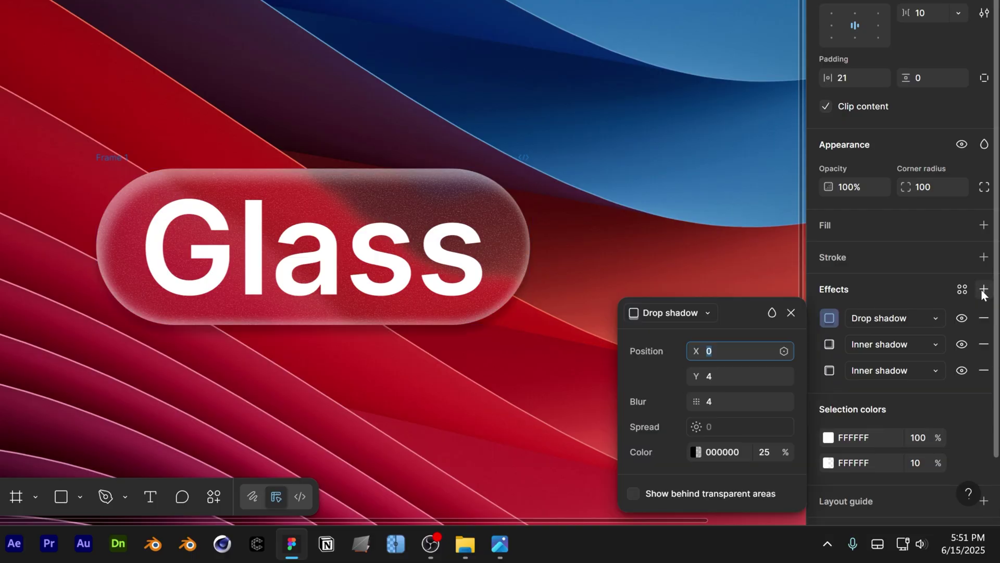
click(693, 313)
click(676, 291)
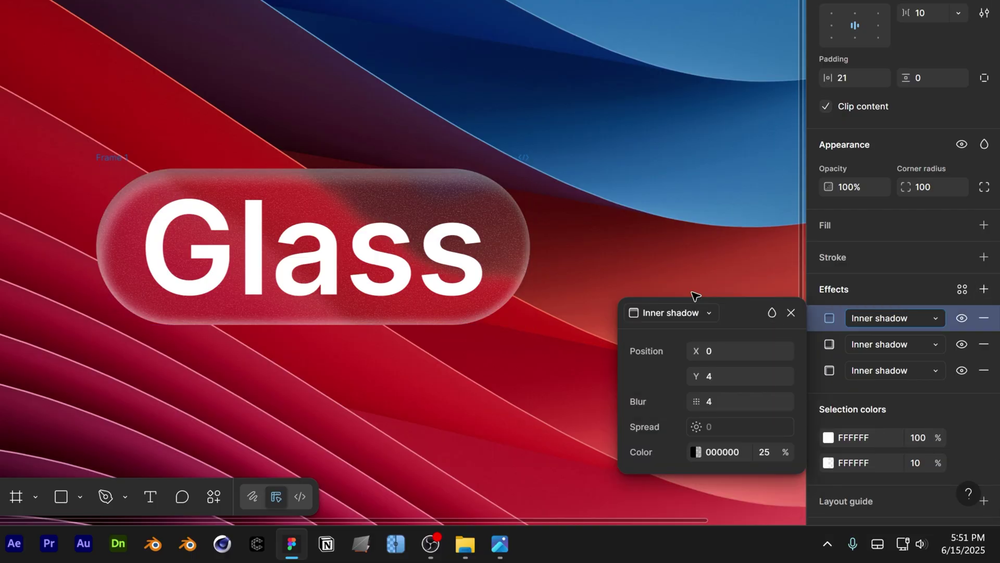
click(695, 452)
drag(454, 246, 440, 197)
key(Escape)
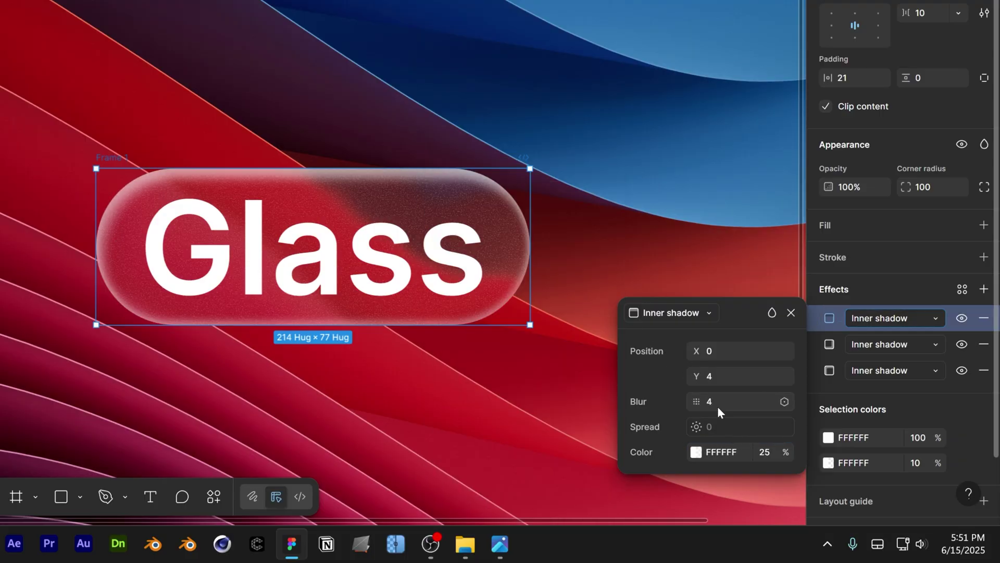
click(764, 454)
text(100)
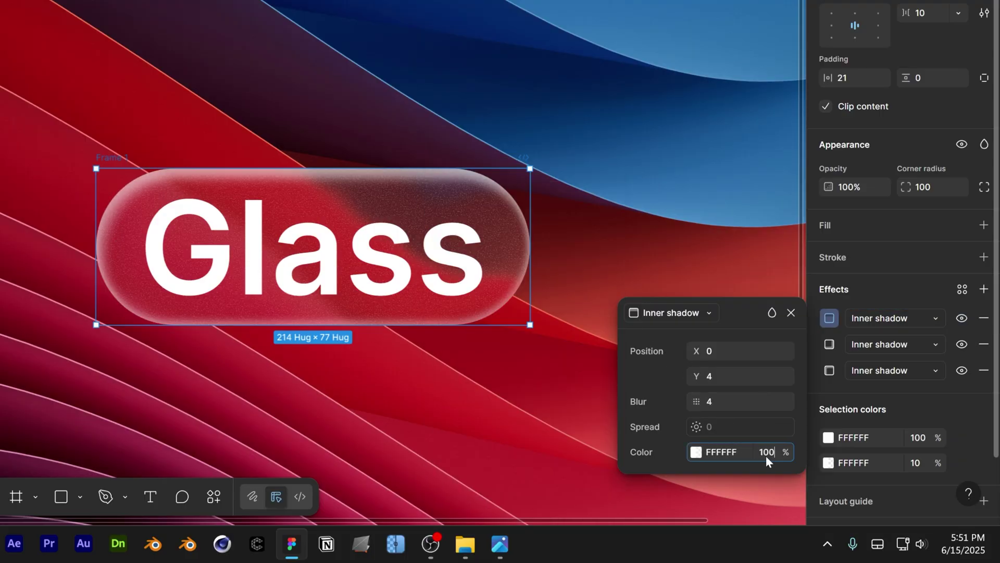
key(Return)
Step: Offset the third inner shadow to X 1, Y 1 with blur 4
click(727, 353)
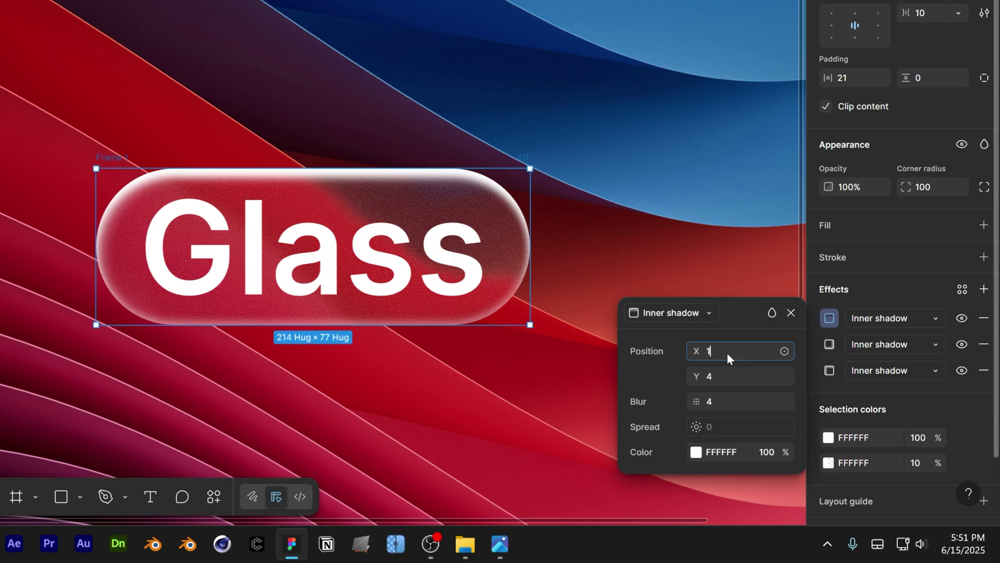
text(1)
key(Tab)
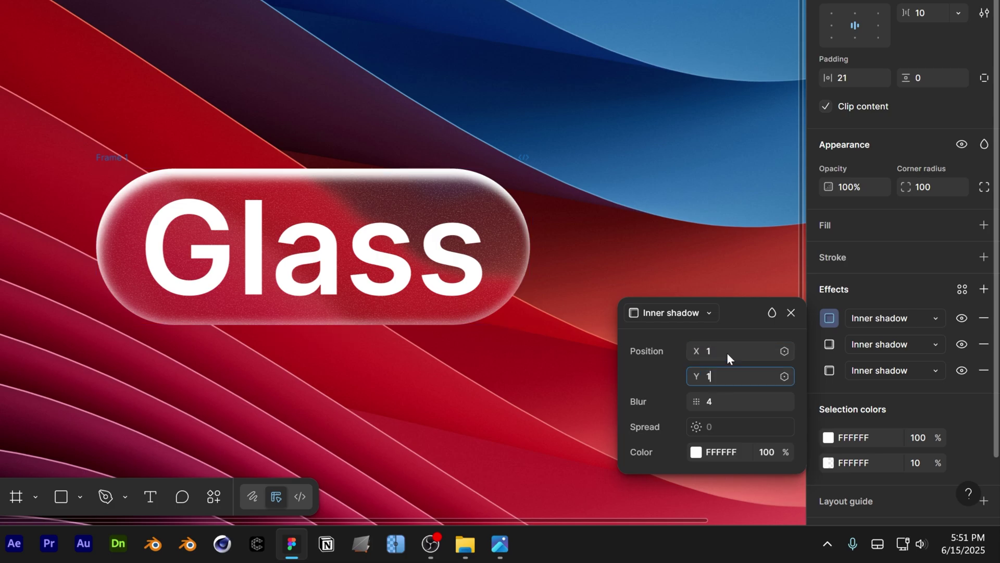
key(Return)
key(Escape)
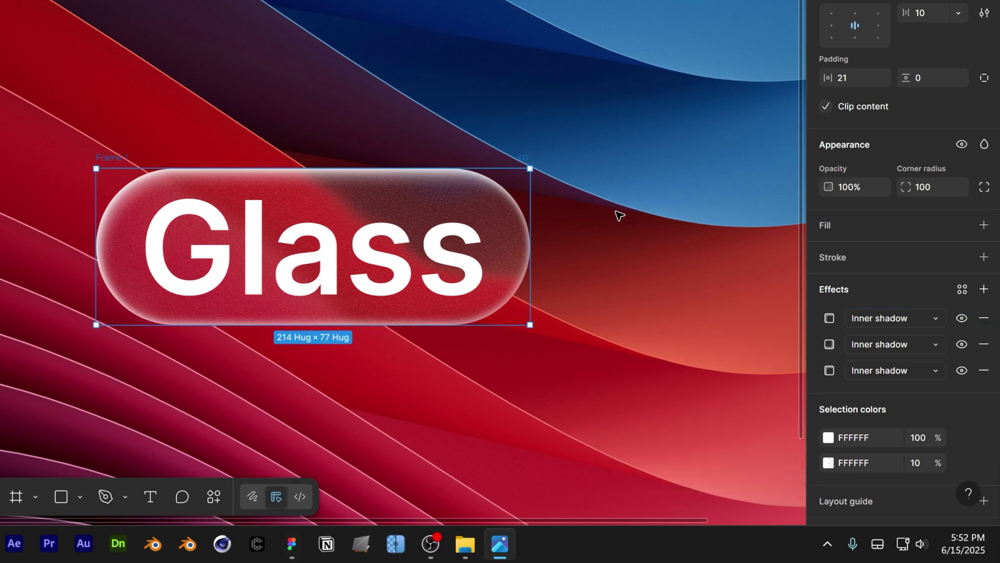
Step: Add a black 25% drop shadow to Frame 1 with Y offset 8 and blur 13
click(984, 289)
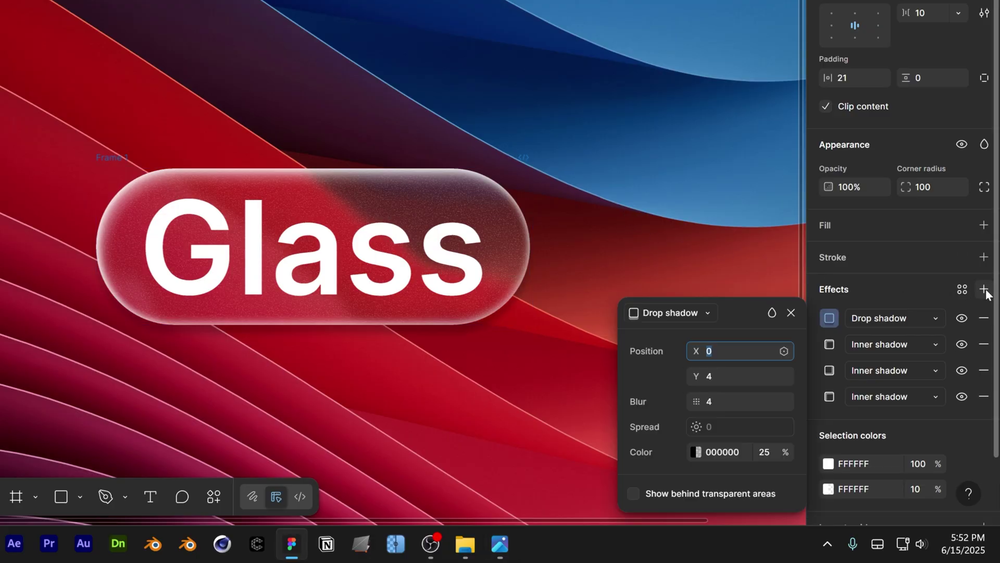
click(723, 377)
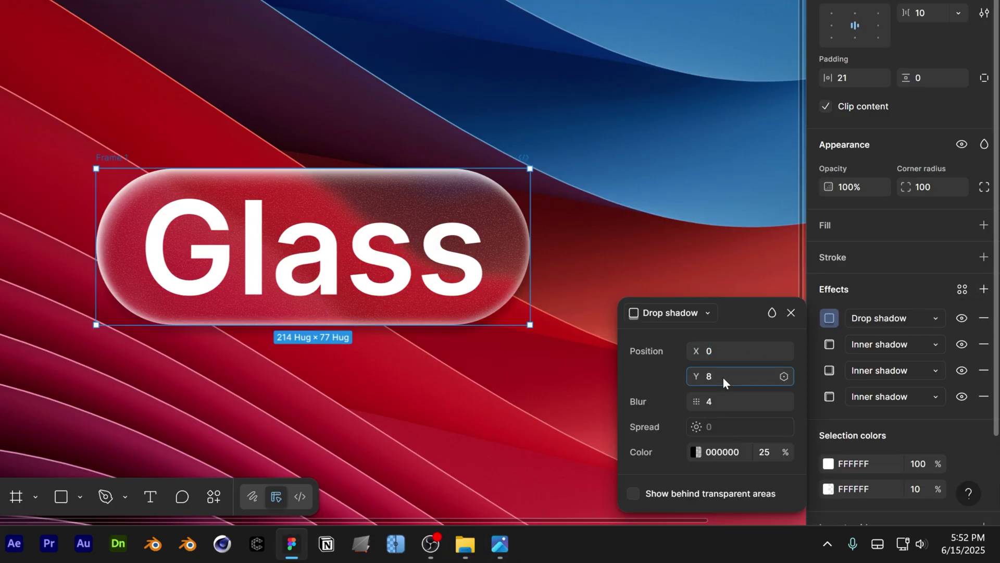
click(716, 401)
text(13)
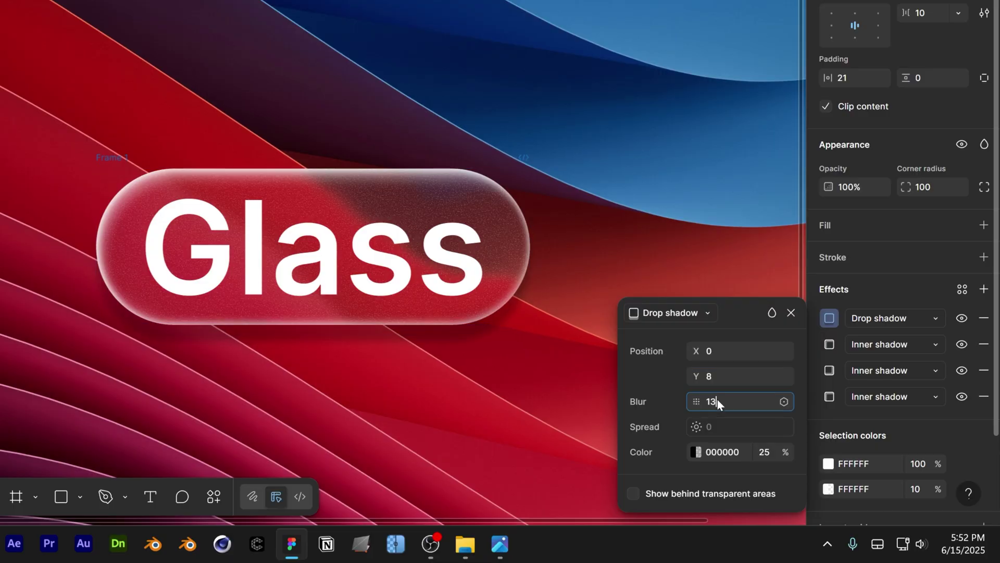
key(Return)
Step: Fit the whole wavy background in view and move the Glass pill (Frame 1) to its centre
key(Escape)
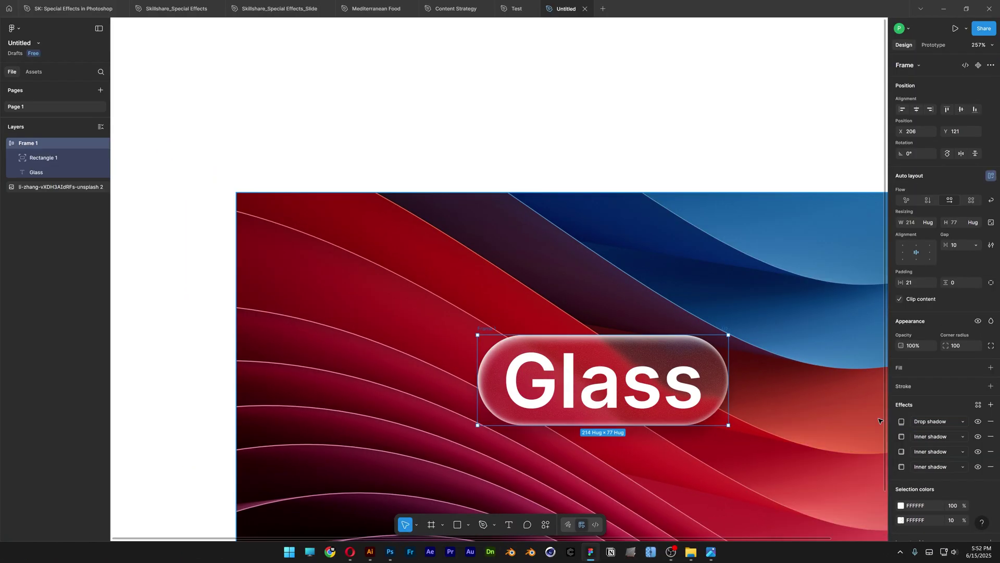
key(Escape)
key(shift+1)
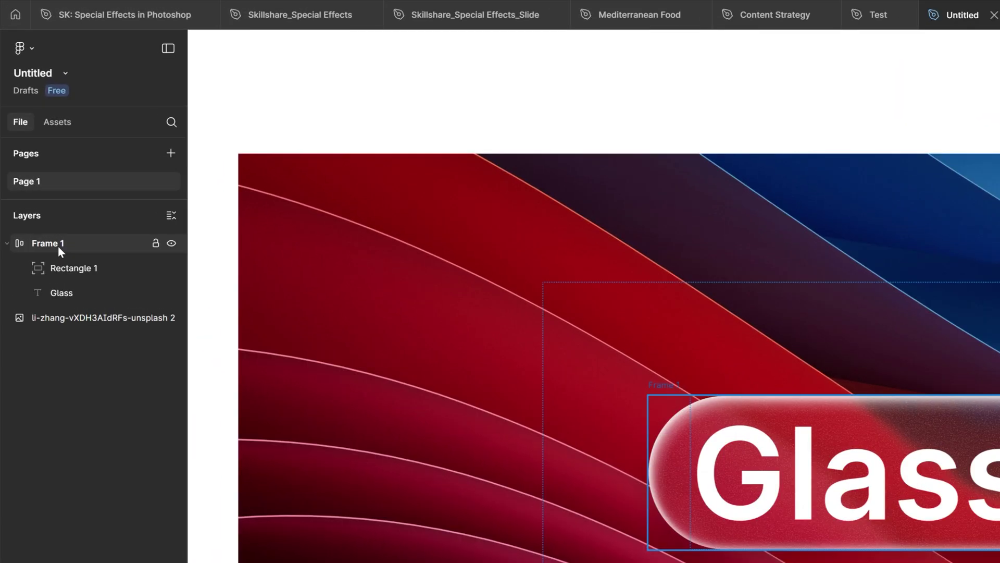
click(34, 144)
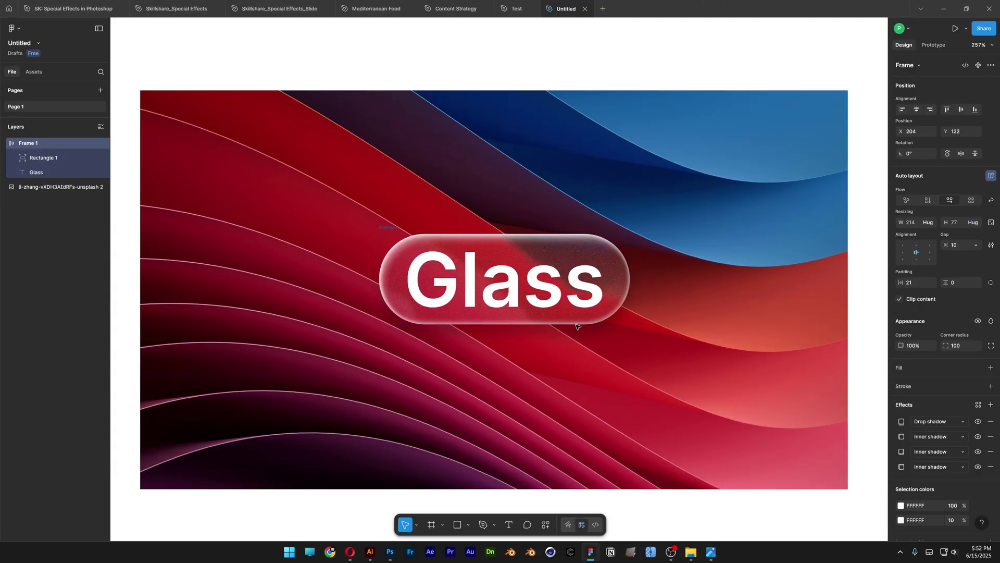
mouse_move(599, 316)
mouse_down()
mouse_move(527, 355)
mouse_move(641, 334)
mouse_move(667, 279)
mouse_move(701, 270)
mouse_move(723, 279)
mouse_move(688, 266)
mouse_move(562, 261)
mouse_move(517, 282)
mouse_move(531, 327)
mouse_move(600, 300)
mouse_up()
Step: Change the pill text from 'Glass' to 'Glass Effect'
double_click(599, 282)
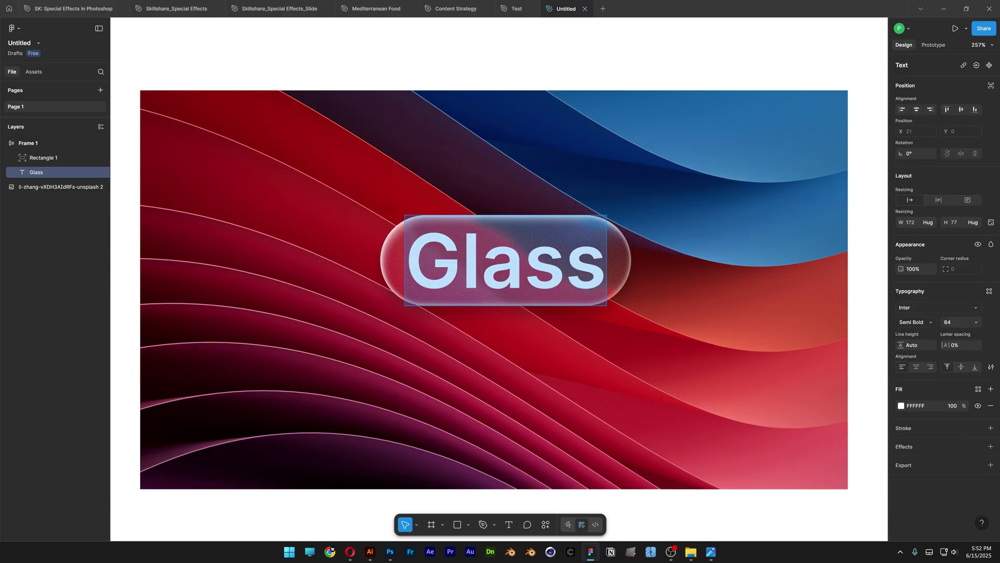
key(Right)
text(Effect)
key(Escape)
key(Escape)
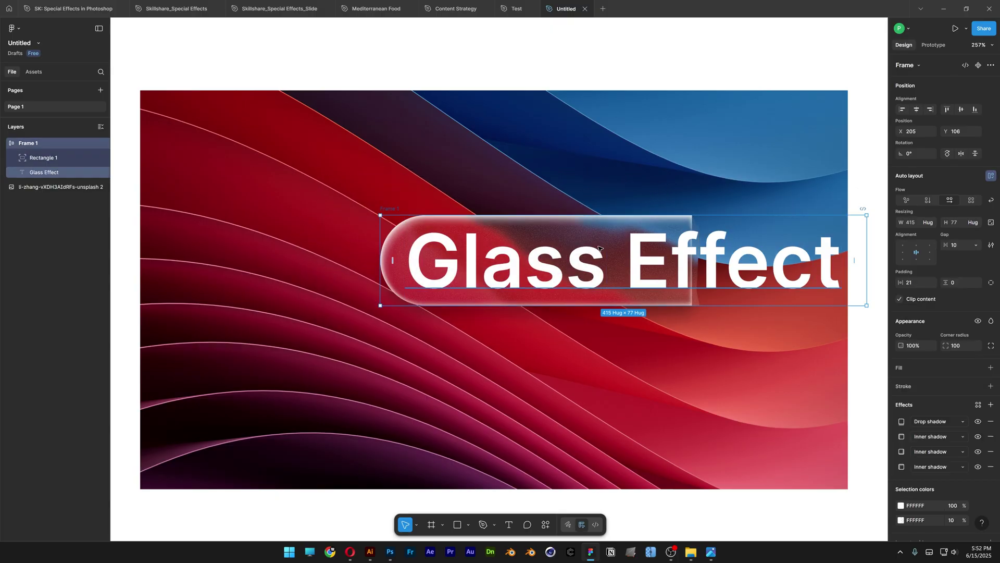
Step: Shift the pill left and widen the frosted Rectangle 1 to 580 to cover the text
drag(597, 249, 457, 260)
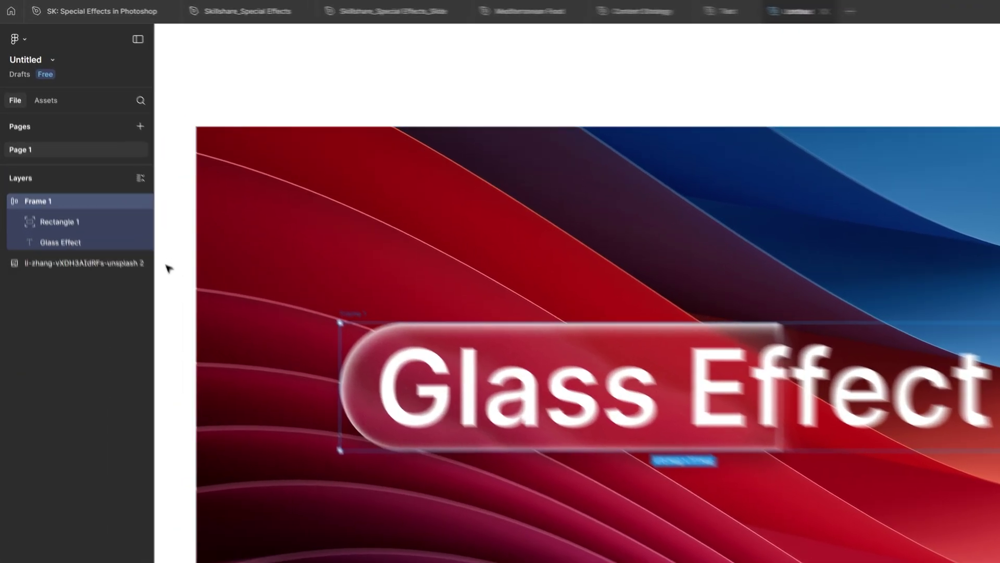
click(38, 158)
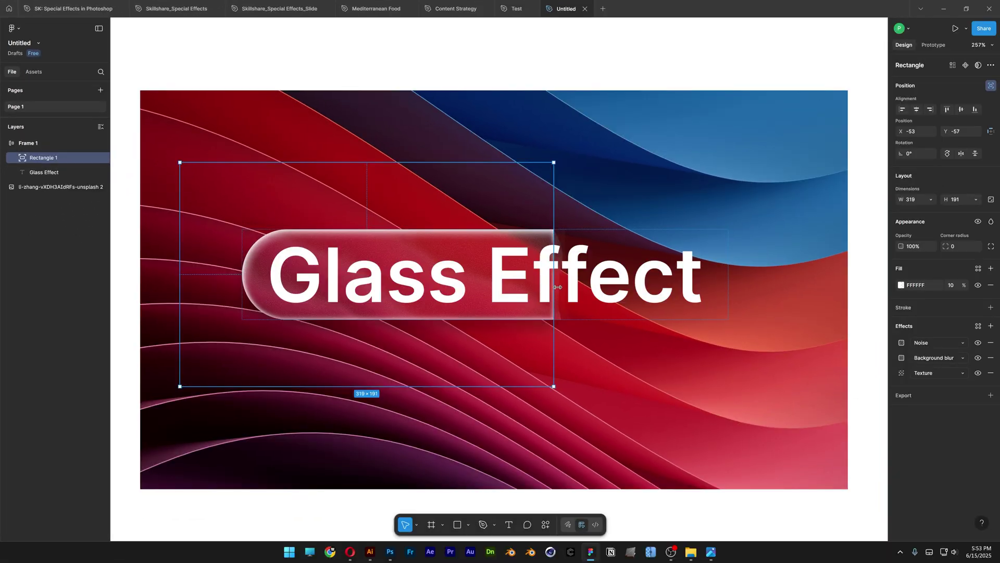
drag(557, 287, 860, 296)
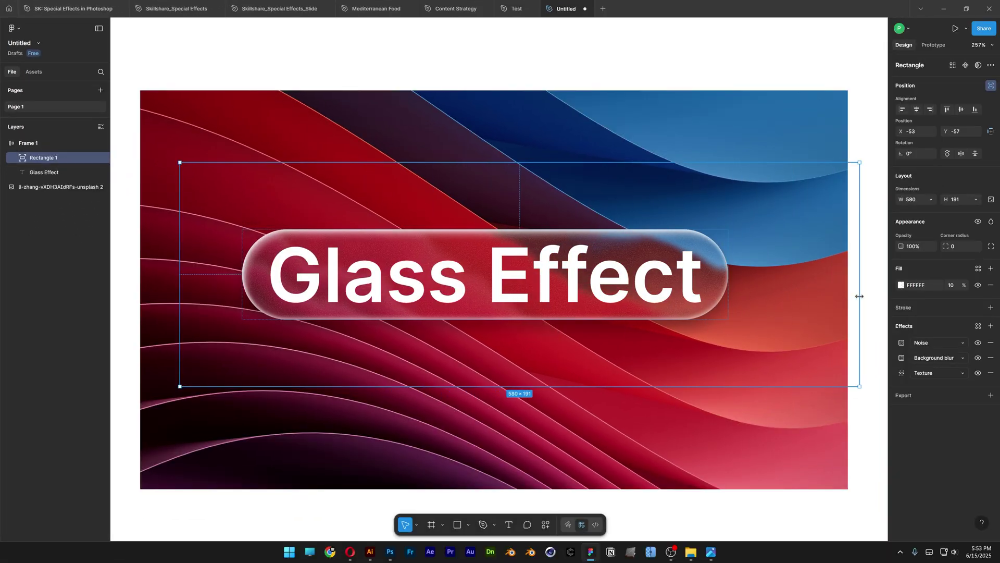
click(861, 322)
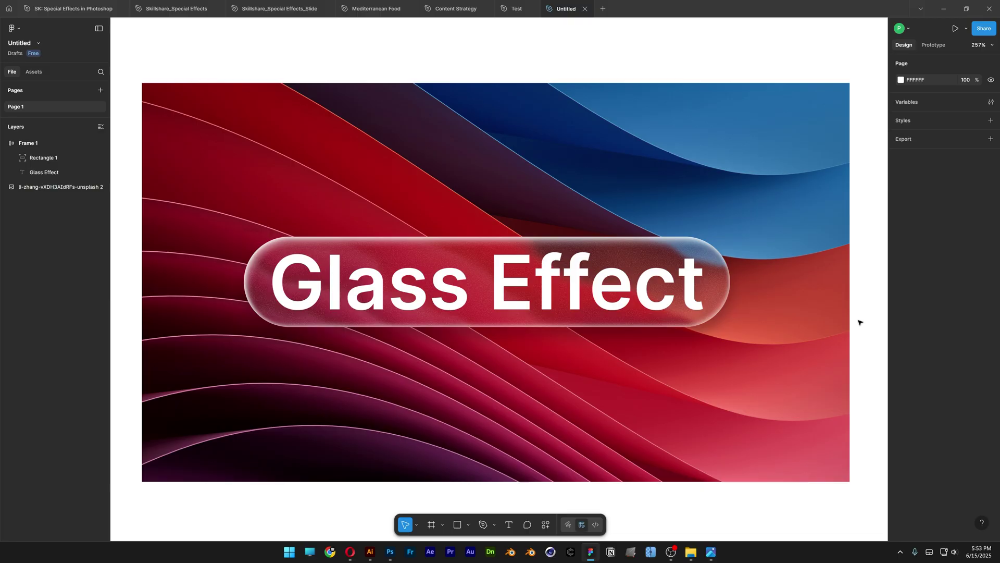